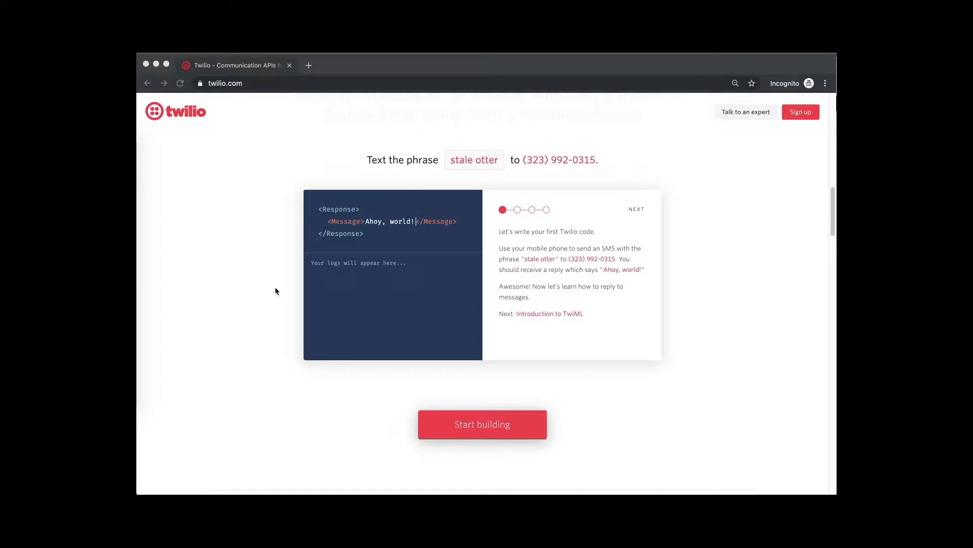
- Look over the Twilio home page and open the sign-up form for a free account
scroll(290, 286, down, 1)
scroll(506, 211, up, 5)
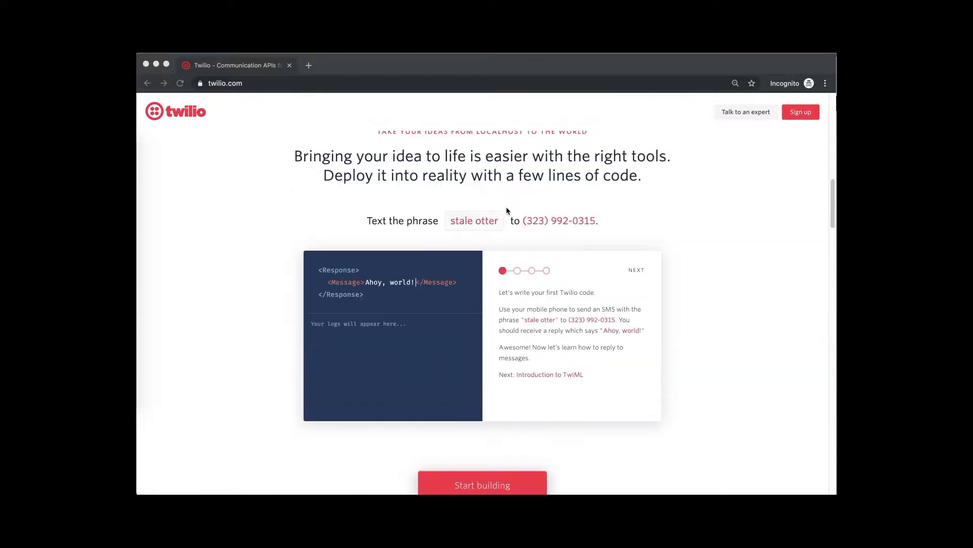
scroll(451, 243, up, 3)
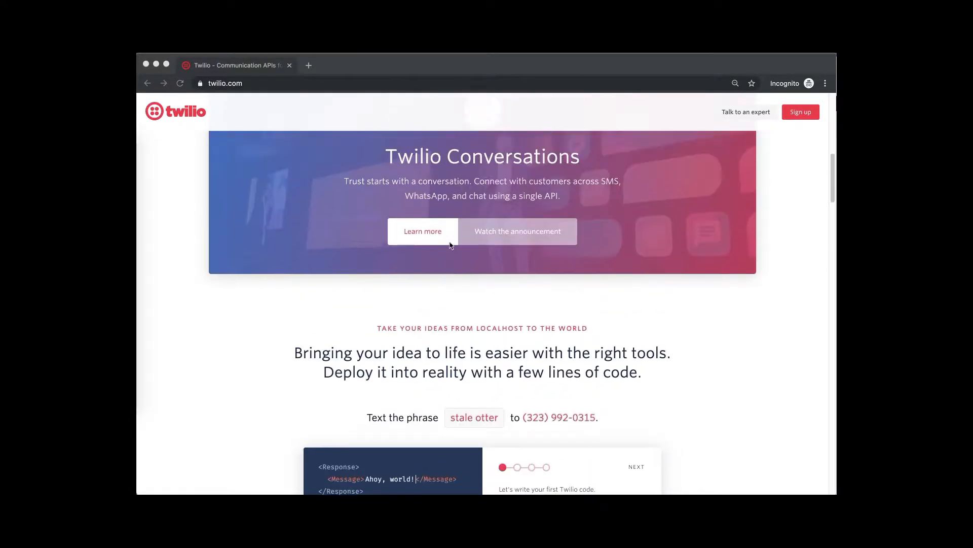
scroll(450, 246, up, 3)
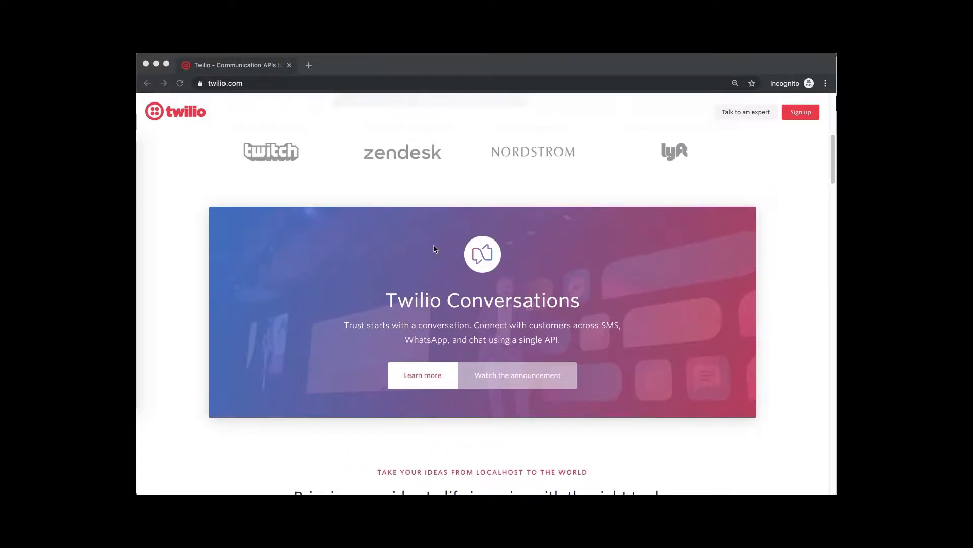
scroll(434, 249, up, 3)
scroll(433, 248, up, 3)
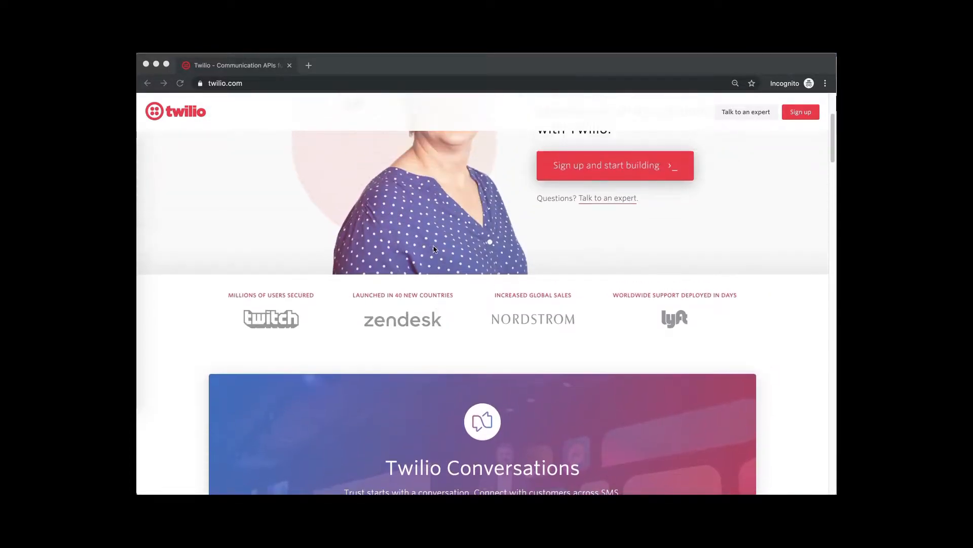
scroll(433, 248, up, 3)
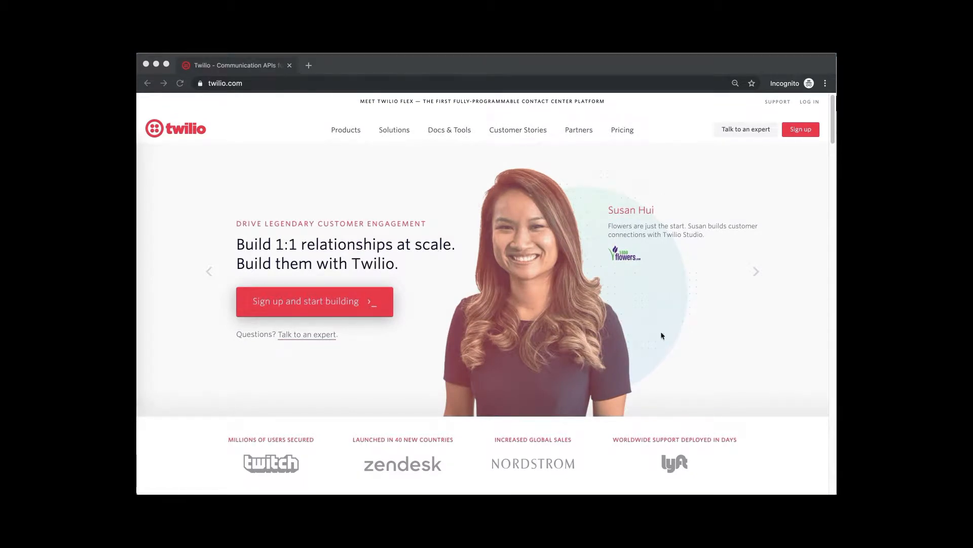
scroll(327, 131, up, 1)
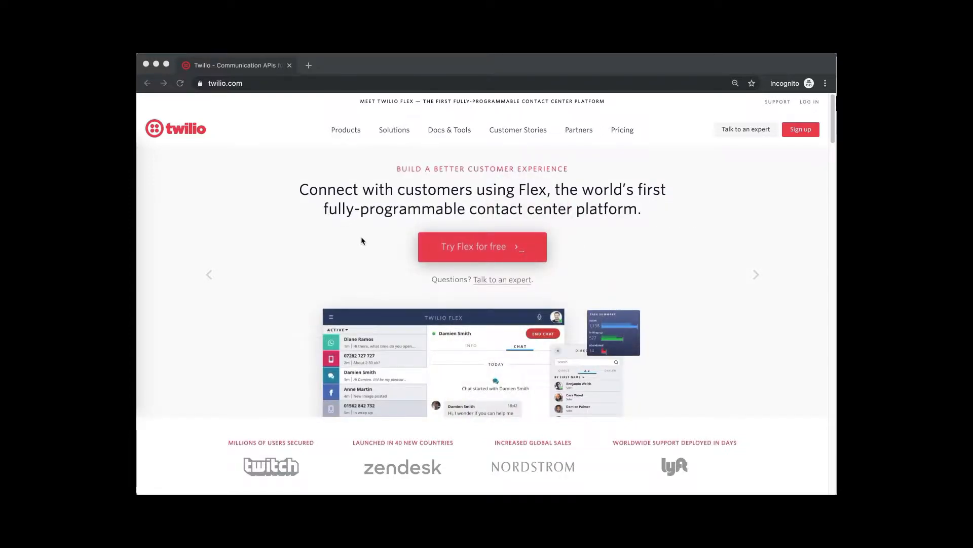
scroll(290, 228, down, 3)
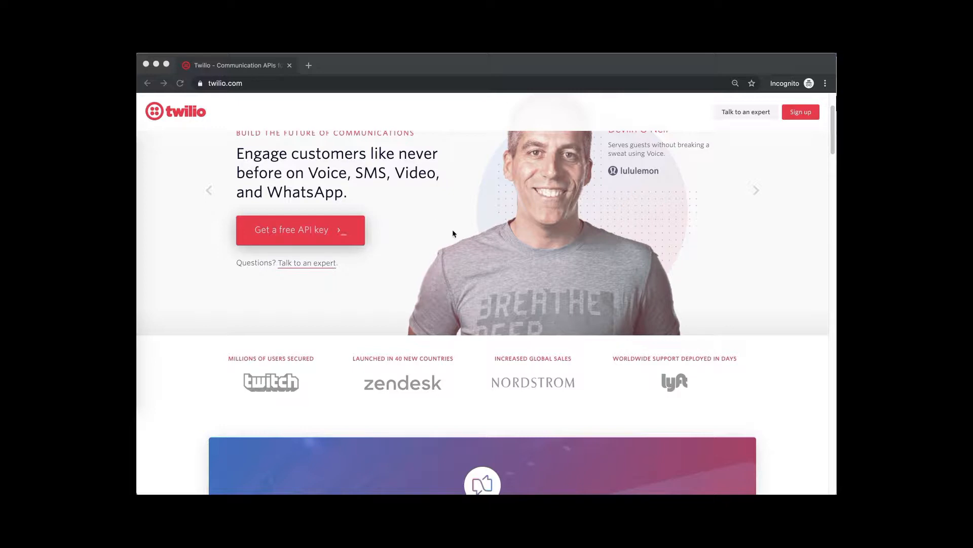
scroll(452, 235, up, 3)
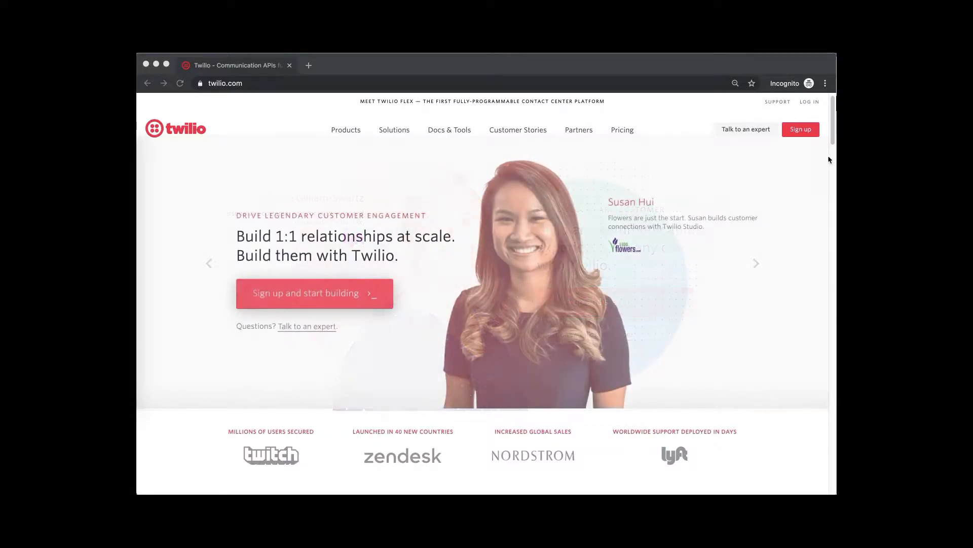
click(799, 130)
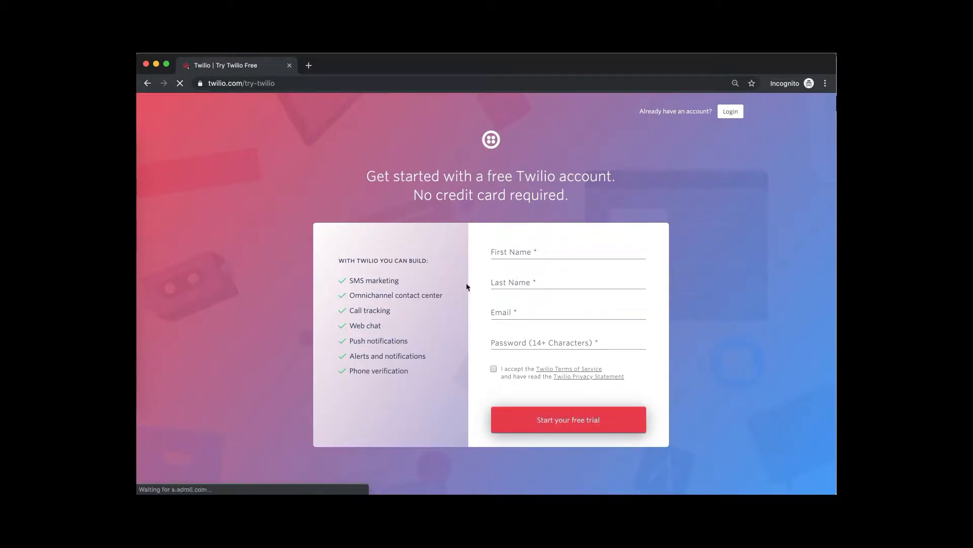
- Switch to the browser window with the Twilio console and examine the email verification page of the free trial sign-up
key(ctrl+Up)
click(278, 187)
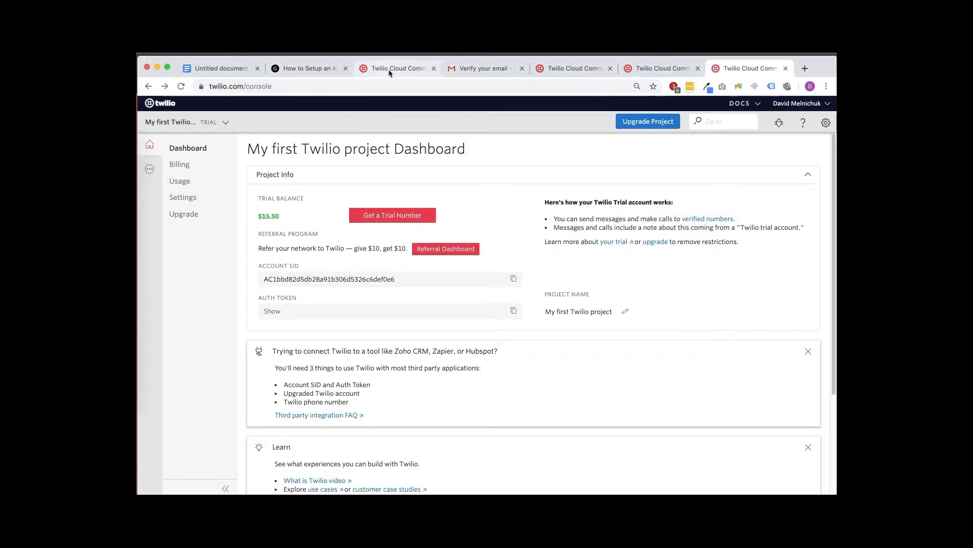
click(389, 68)
drag(269, 184, 320, 181)
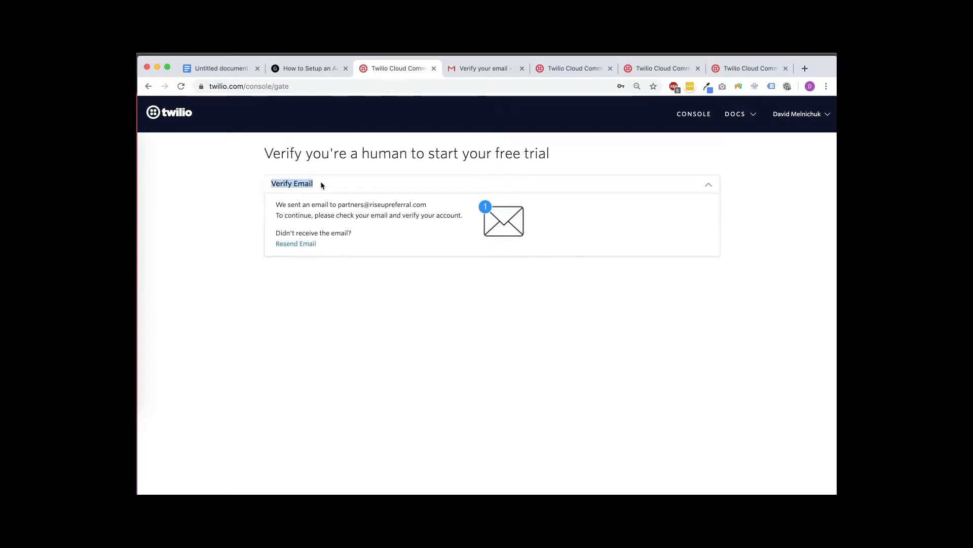
click(339, 182)
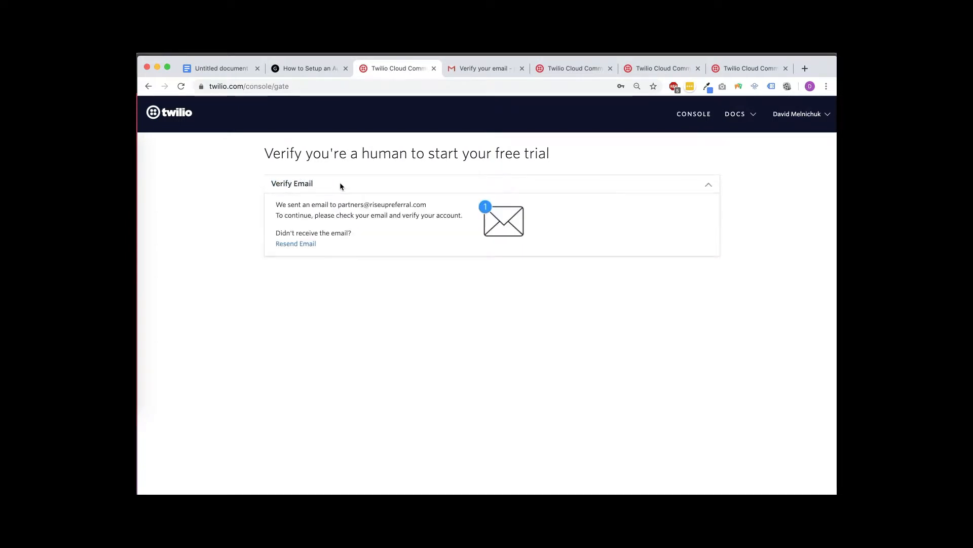
- Switch to the Gmail message from Twilio and examine the email confirmation link
click(477, 69)
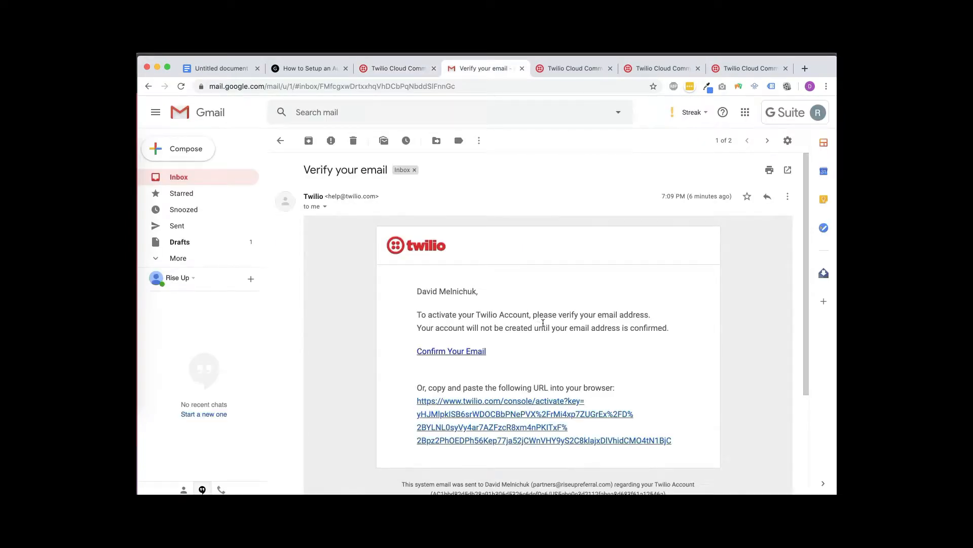
scroll(507, 319, down, 1)
scroll(484, 323, down, 1)
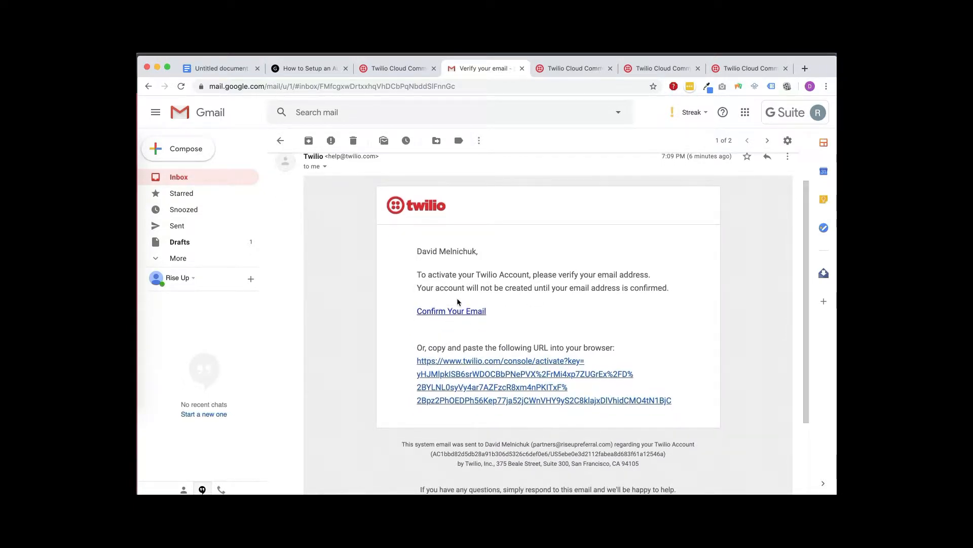
- Examine the phone number verification form and the onboarding question about writing code
click(558, 71)
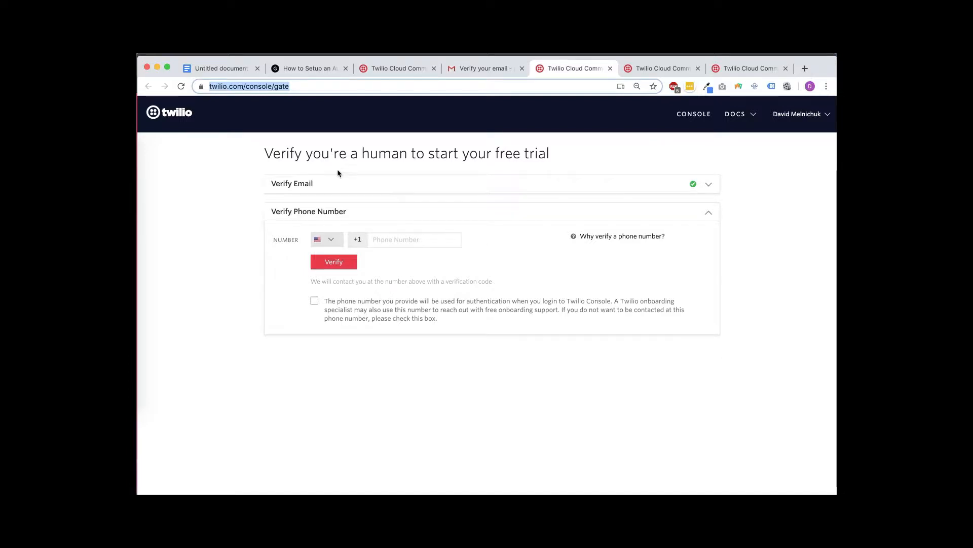
drag(269, 212, 346, 212)
click(346, 214)
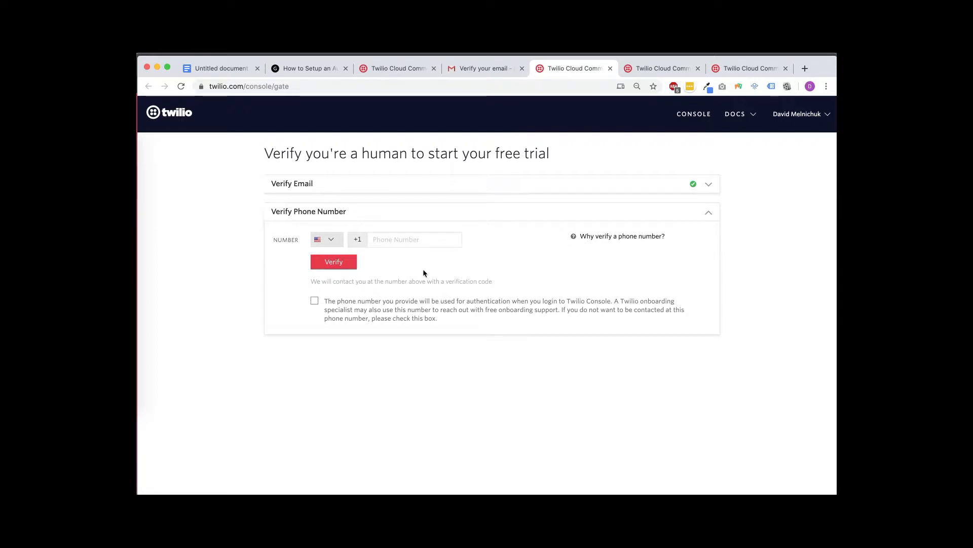
click(664, 69)
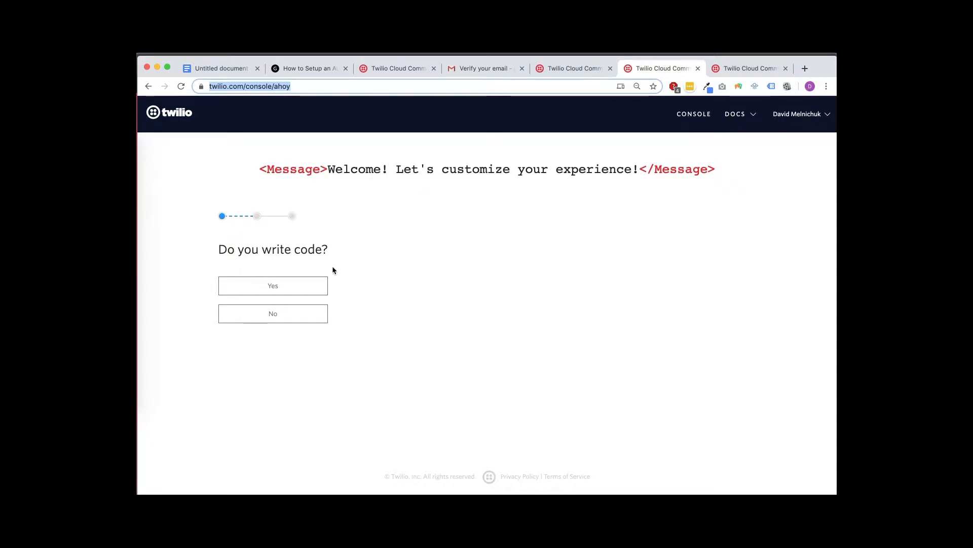
- Examine the trial balance and the trial account restrictions on the project dashboard
key(ctrl+Tab)
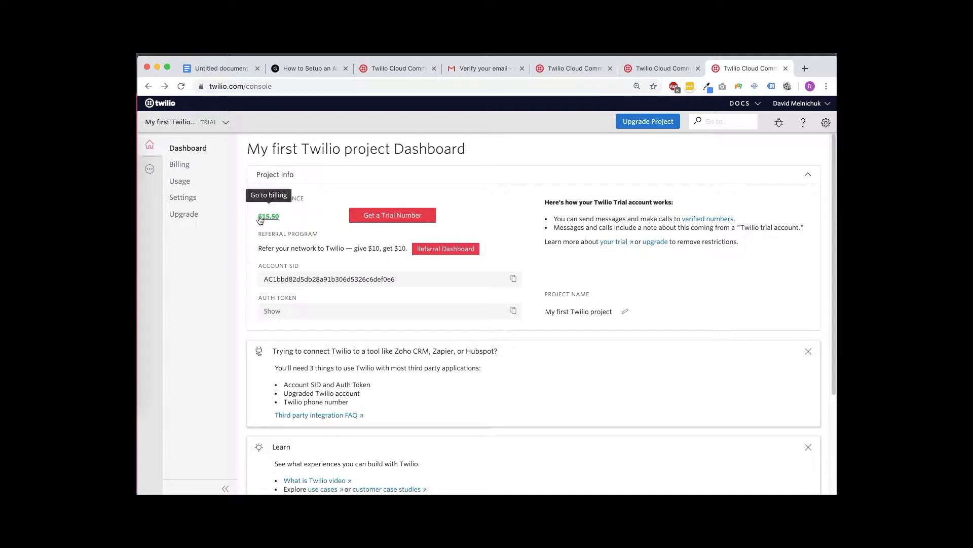
drag(254, 216, 330, 216)
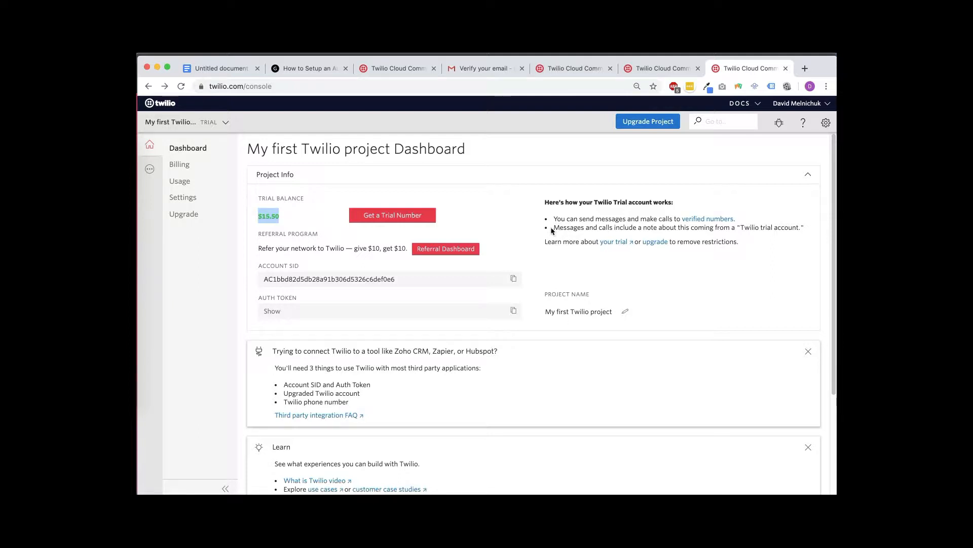
drag(552, 229, 805, 227)
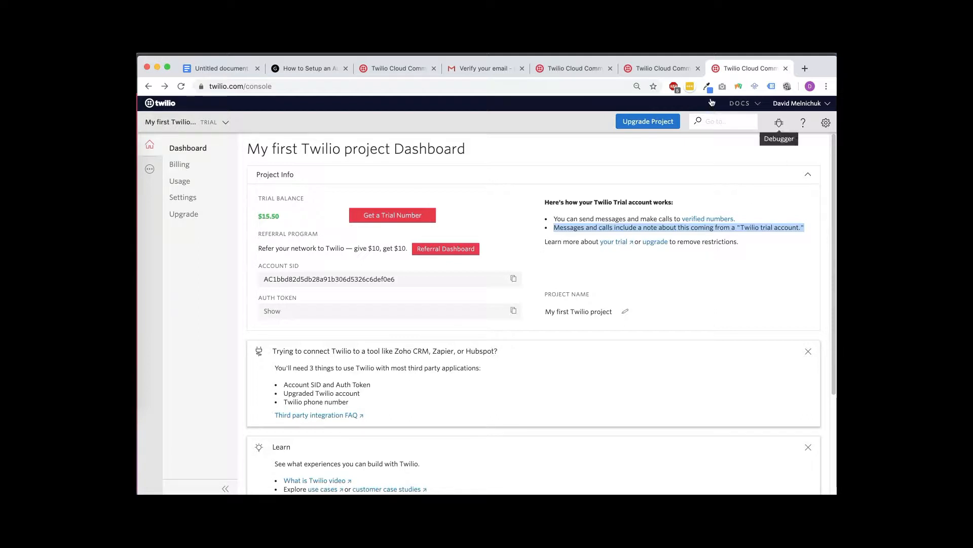
- Open the account upgrade form and choose United States as the country of the company address
click(649, 122)
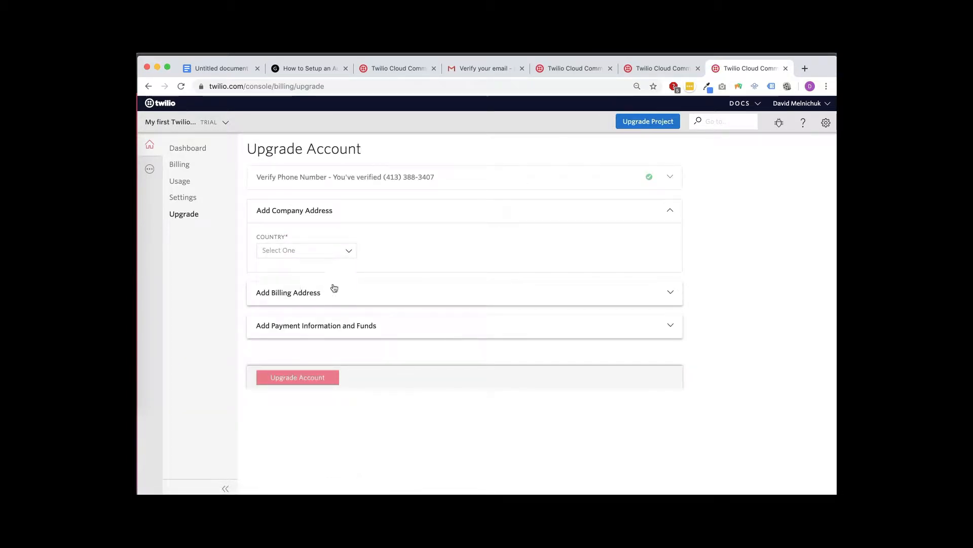
click(335, 252)
click(319, 270)
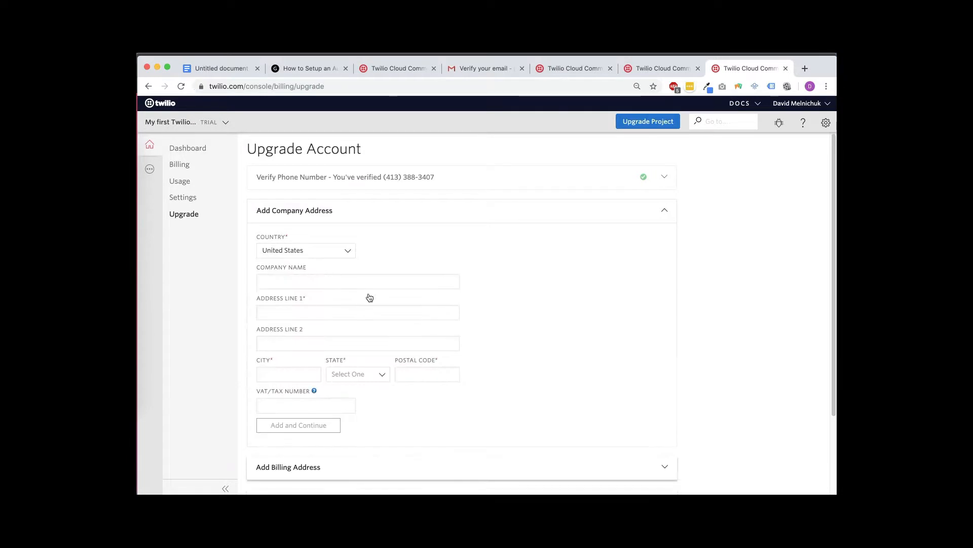
scroll(385, 294, down, 3)
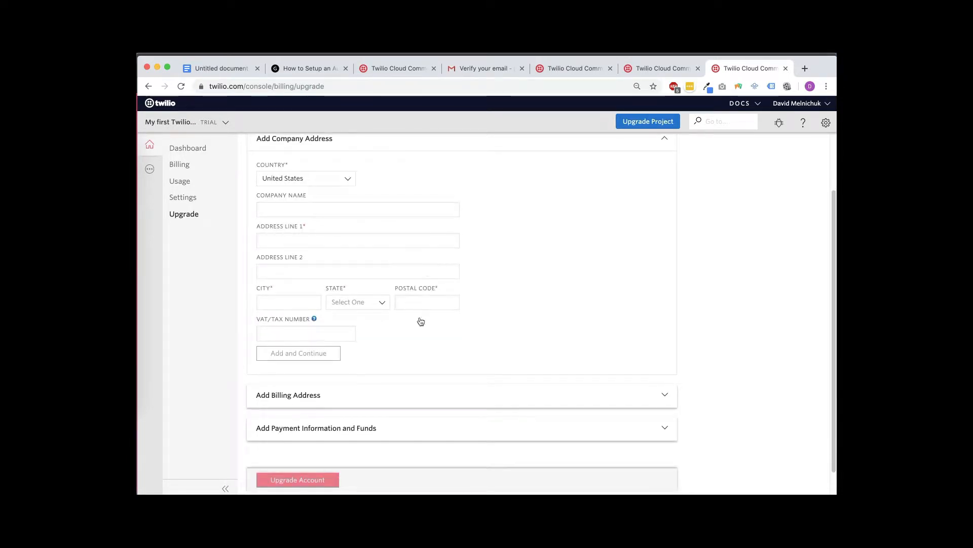
scroll(413, 299, down, 1)
- Examine the billing address section and the payment method, funding amount and automatic recharge options of the upgrade form
click(368, 366)
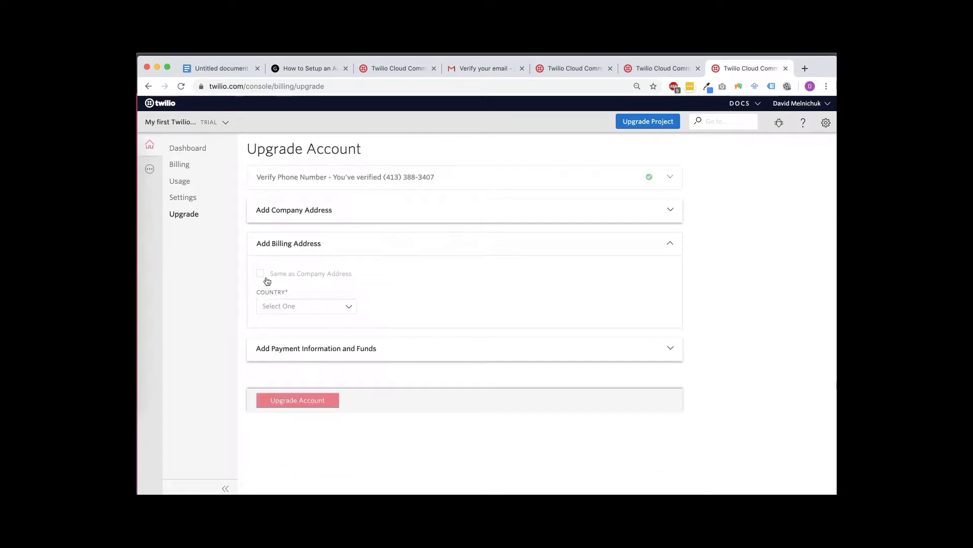
click(369, 358)
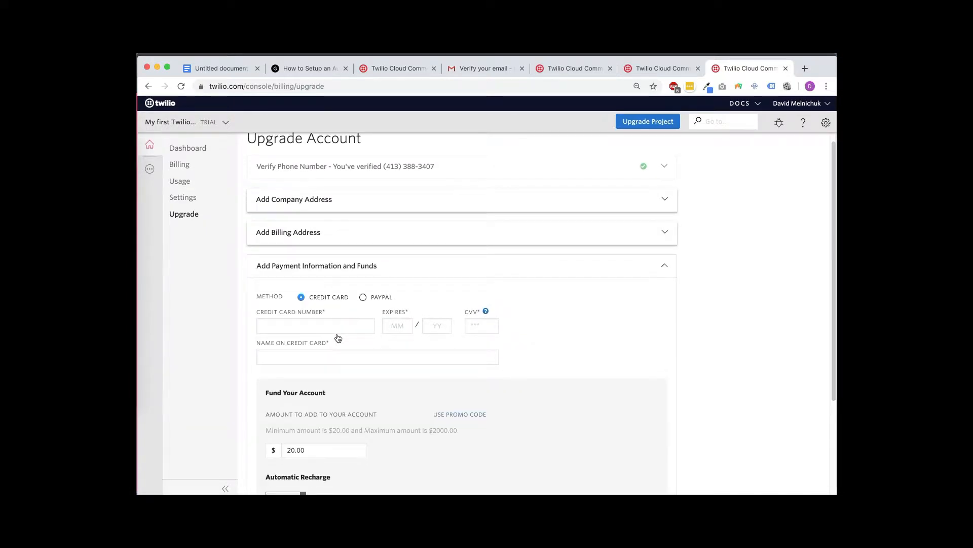
scroll(336, 337, down, 3)
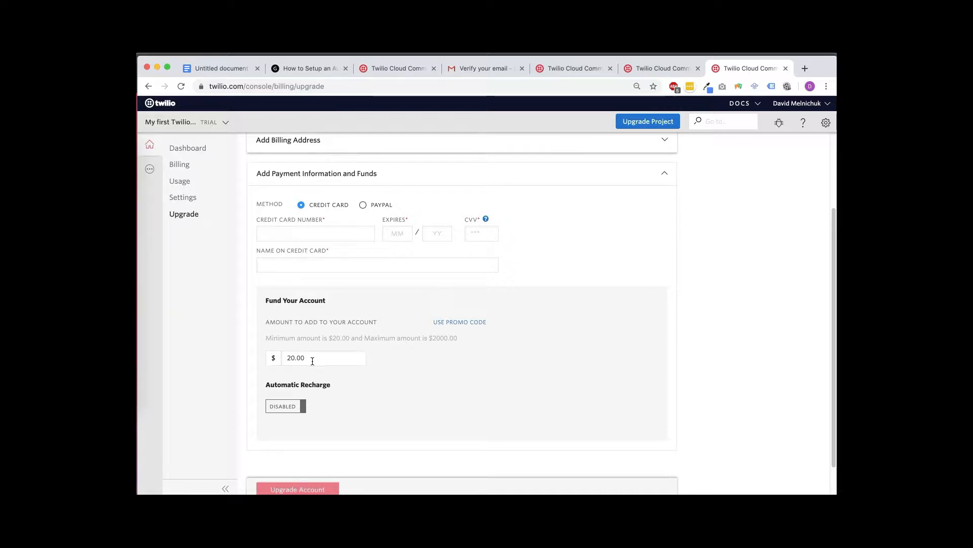
drag(313, 357, 284, 357)
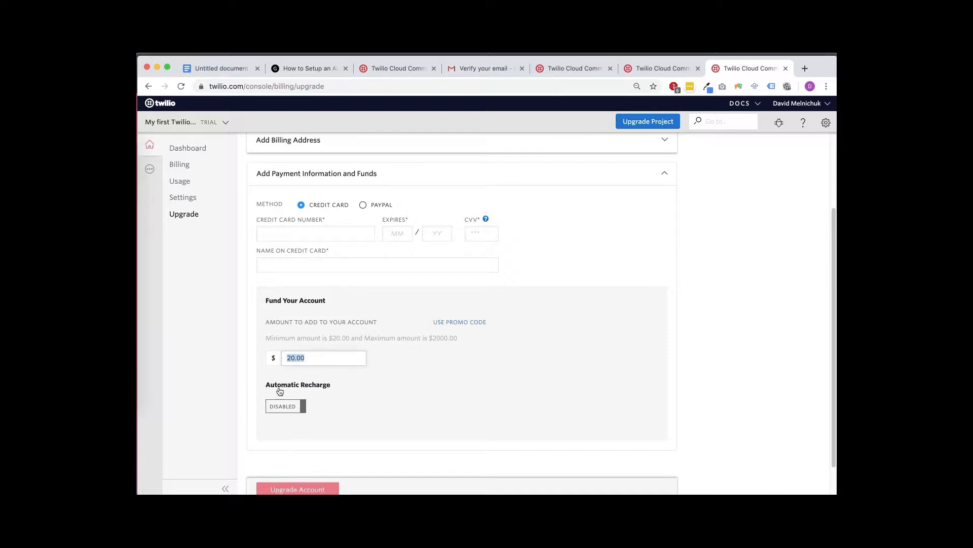
click(560, 252)
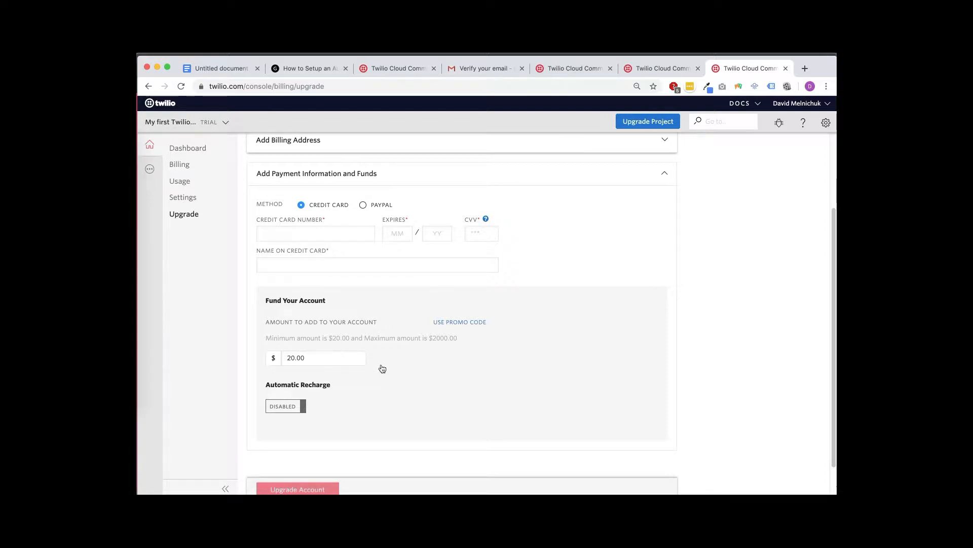
scroll(382, 369, up, 4)
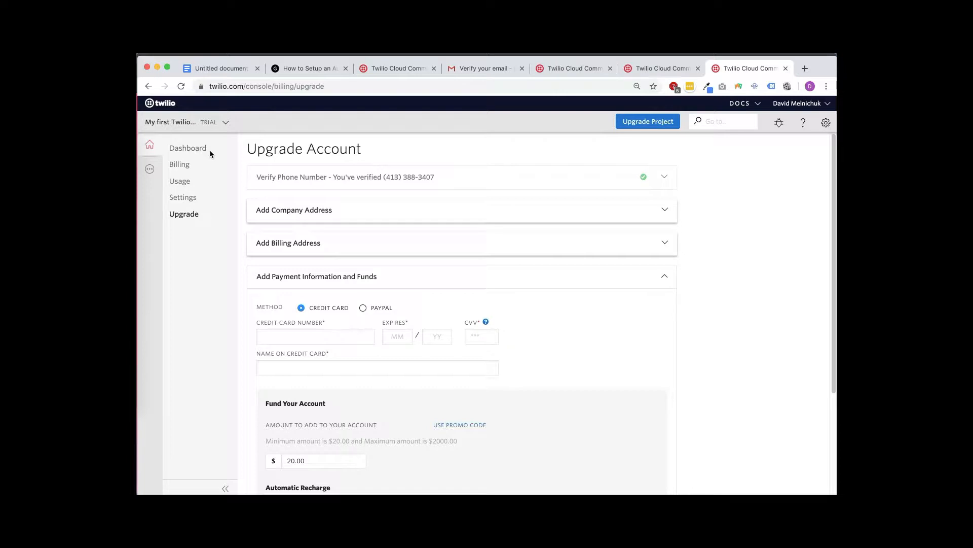
- Return to the project dashboard and look over its sections
click(196, 149)
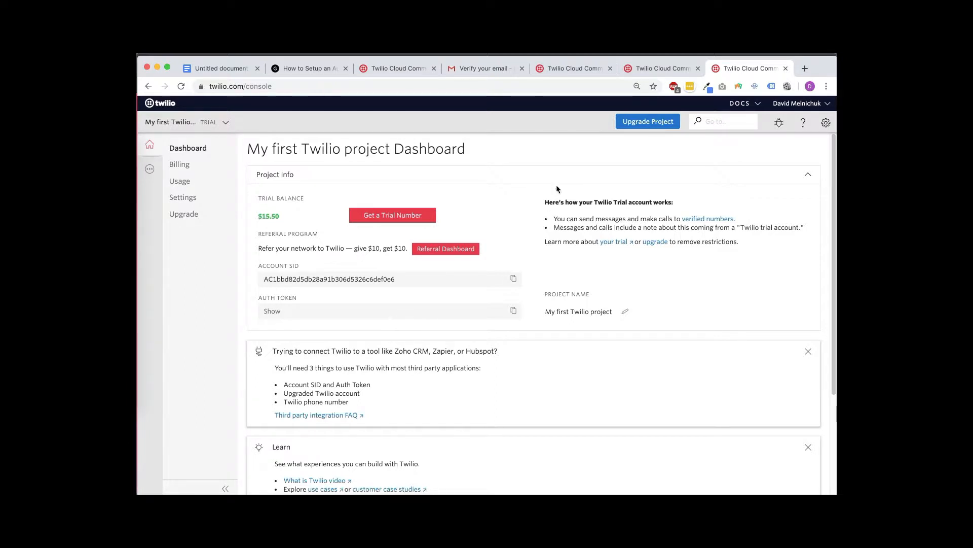
scroll(557, 186, down, 5)
scroll(563, 196, up, 5)
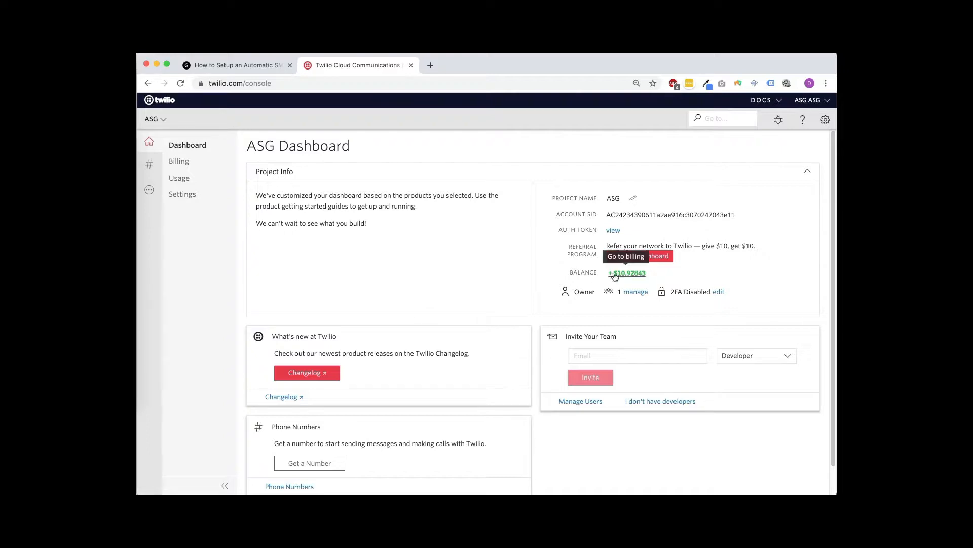
- Check the account balance on the ASG dashboard and open the Buy a Number page for phone numbers
drag(611, 273, 590, 273)
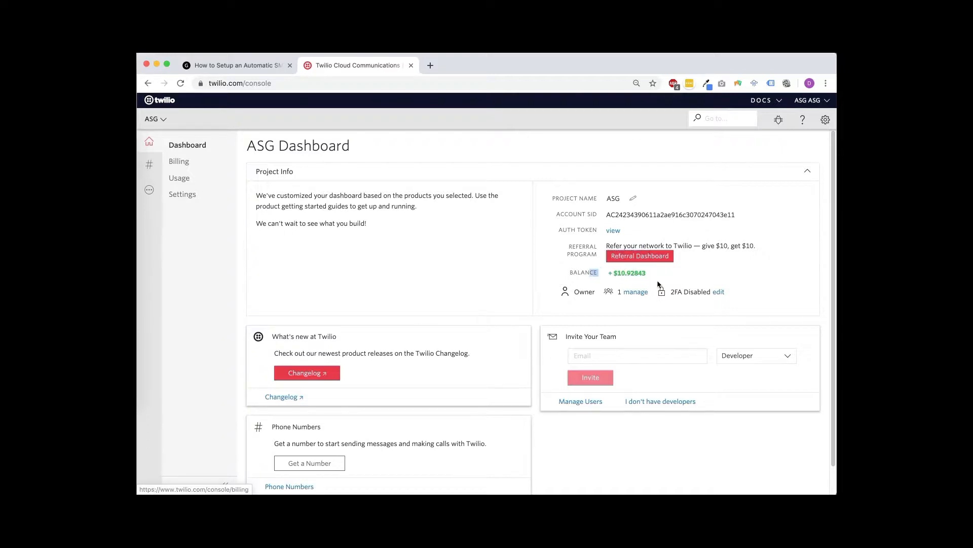
click(364, 261)
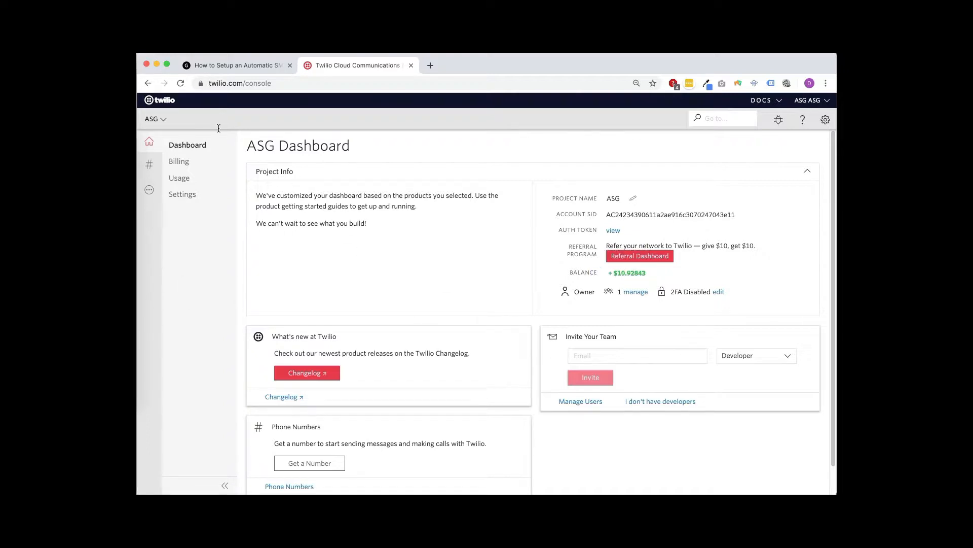
click(150, 167)
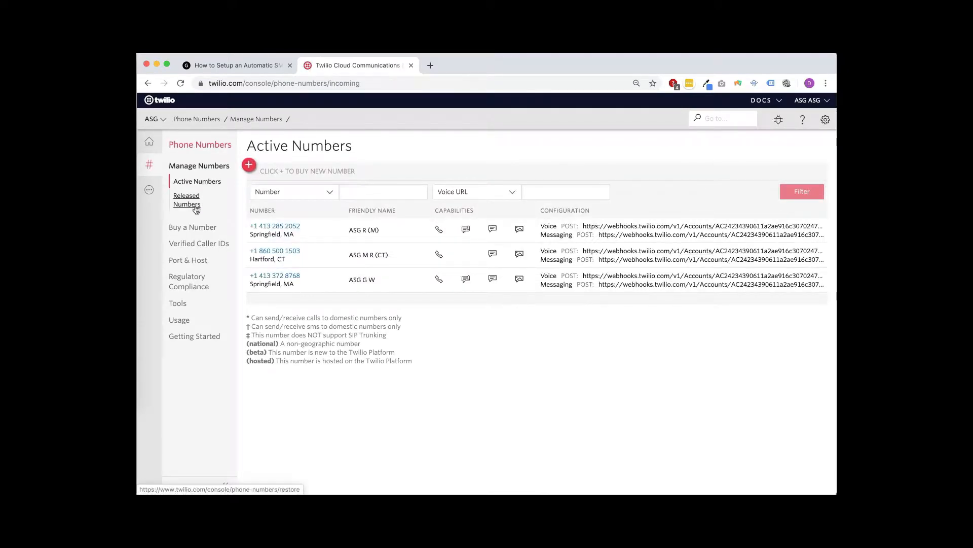
click(180, 228)
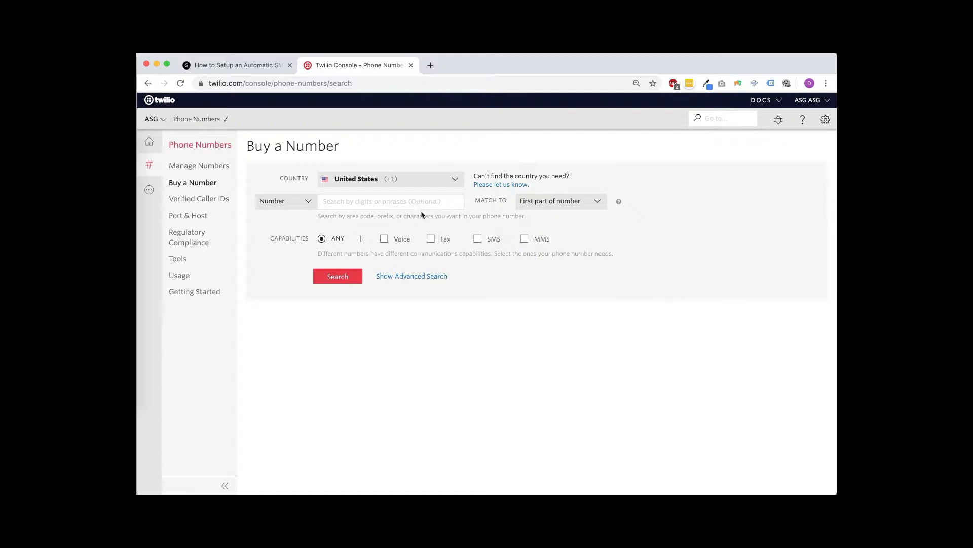
- Review the match and search-by options, and search for United States numbers whose first part is 617
click(598, 201)
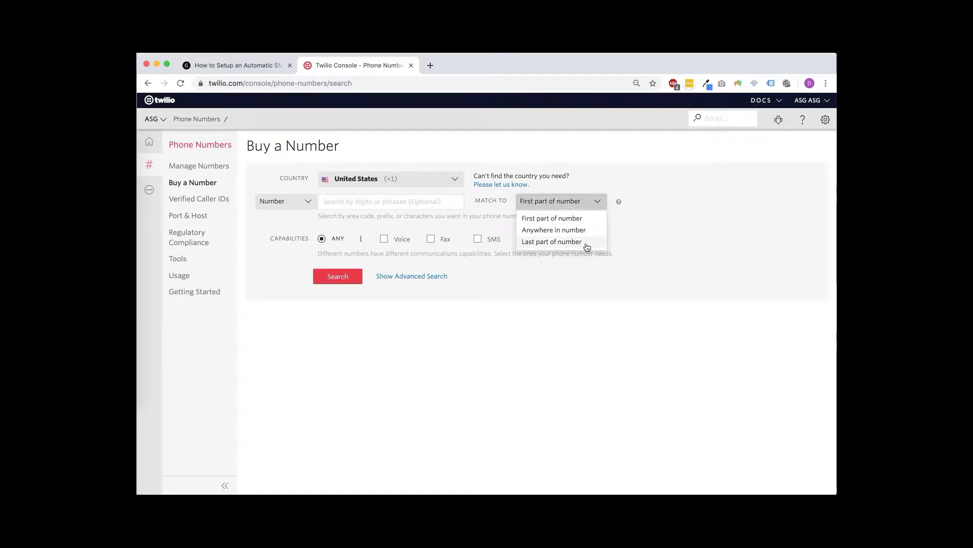
click(272, 222)
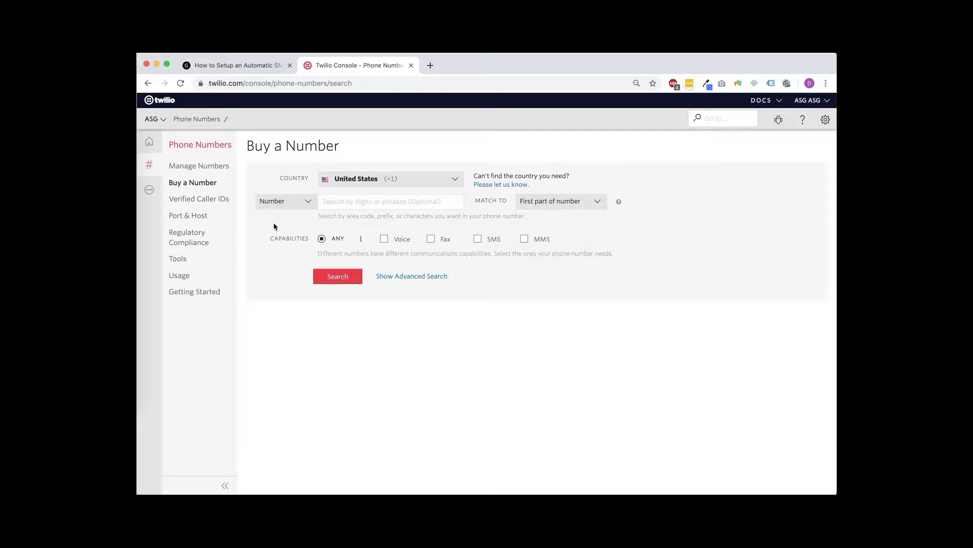
click(294, 201)
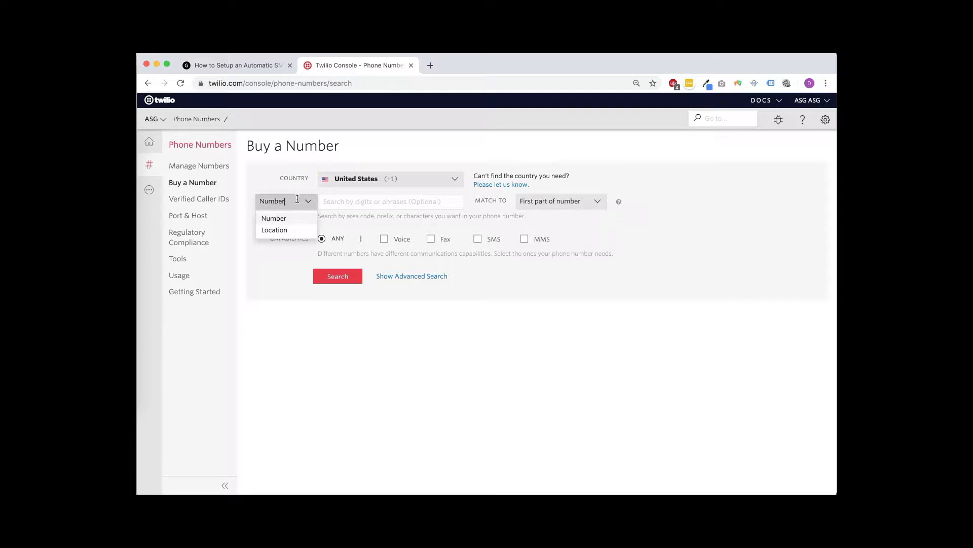
click(280, 224)
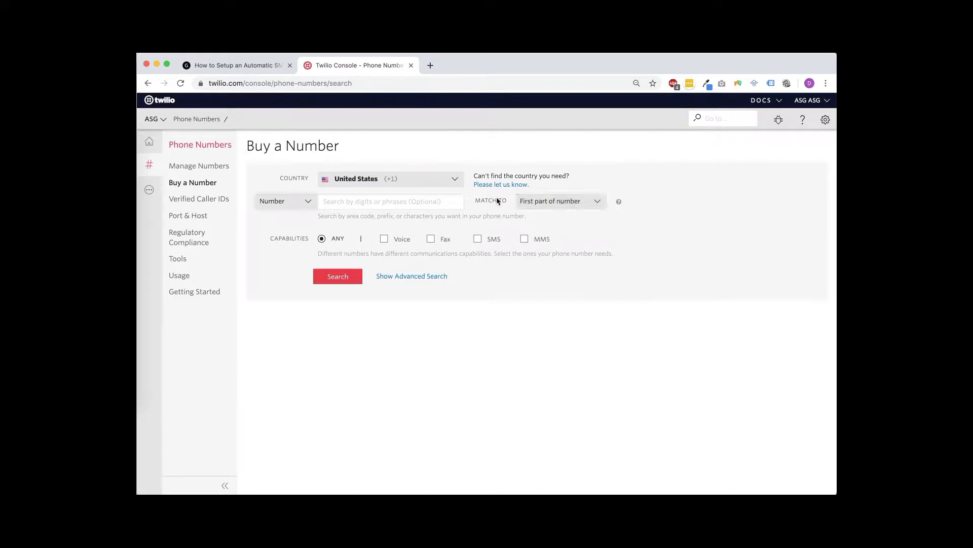
click(399, 201)
text(61)
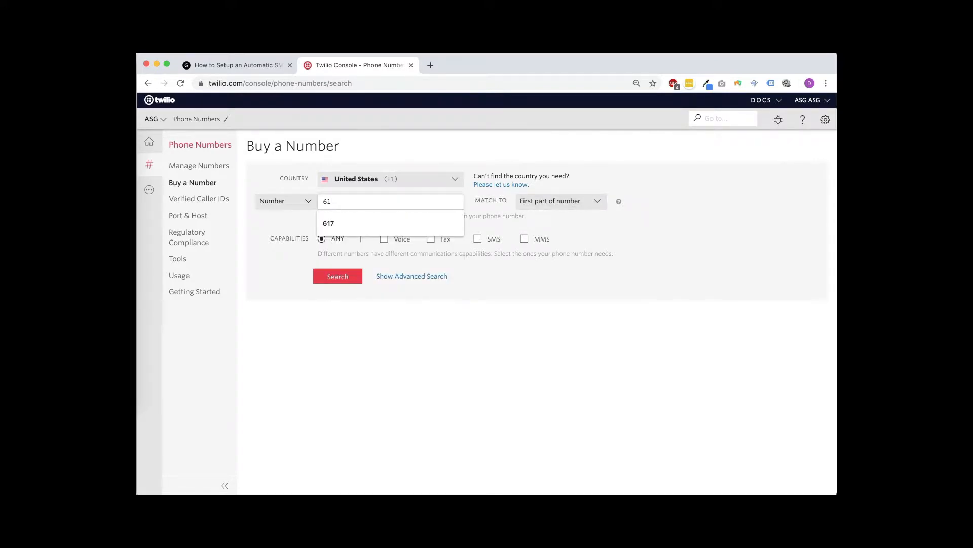
text(7)
click(296, 226)
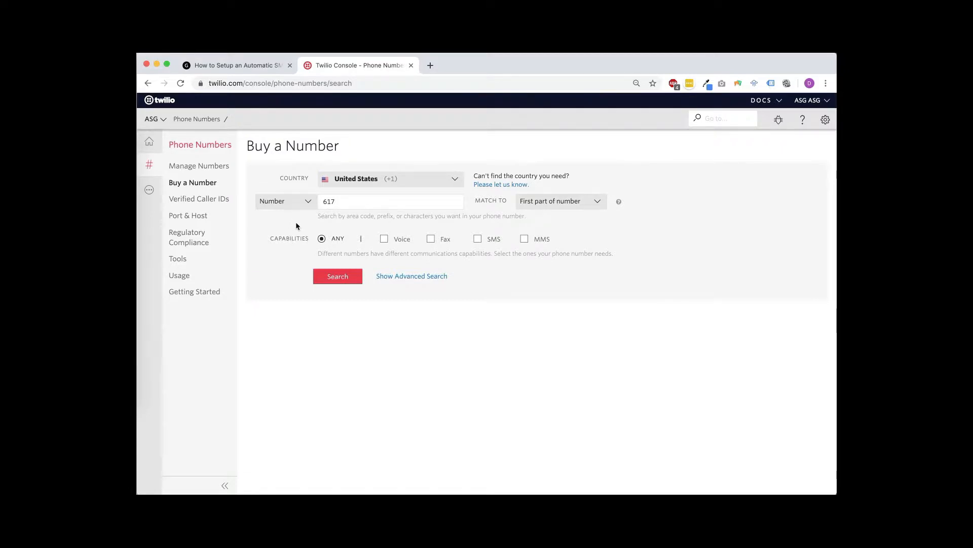
click(337, 276)
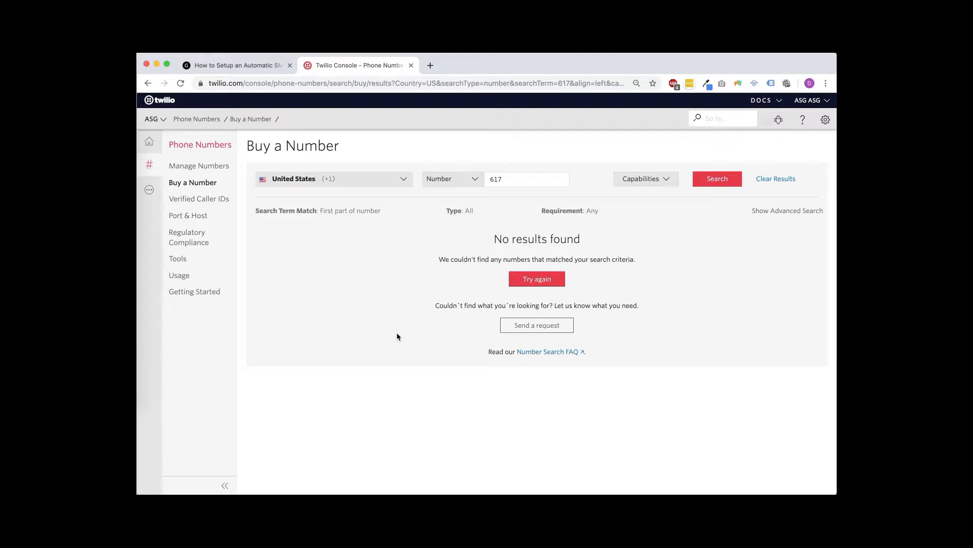
- Open the Studio dashboard from the full list of console products
click(150, 192)
scroll(206, 349, down, 5)
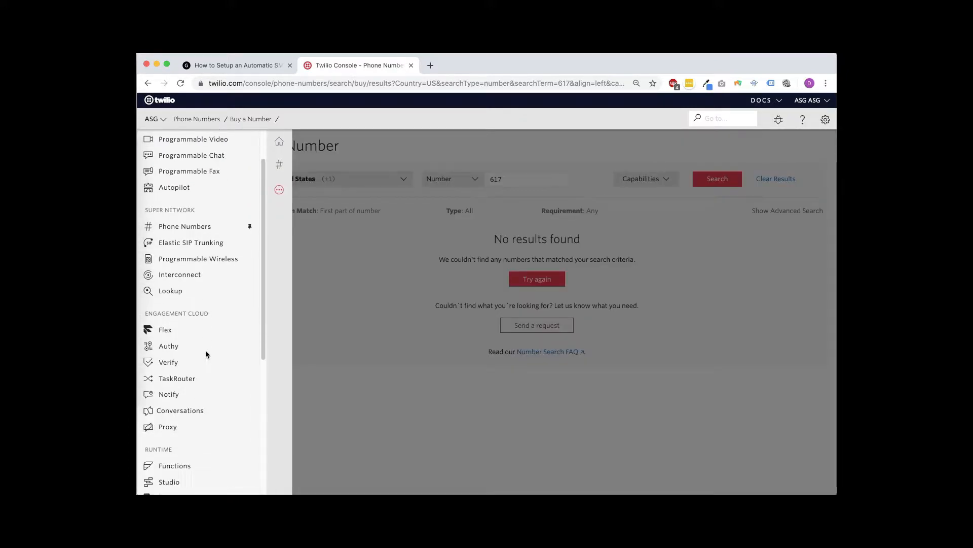
scroll(206, 354, down, 3)
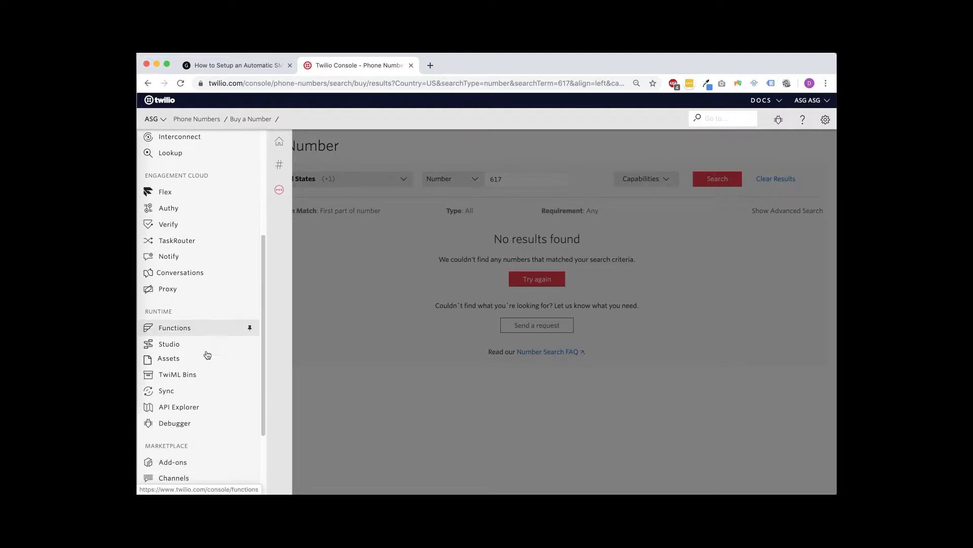
click(171, 347)
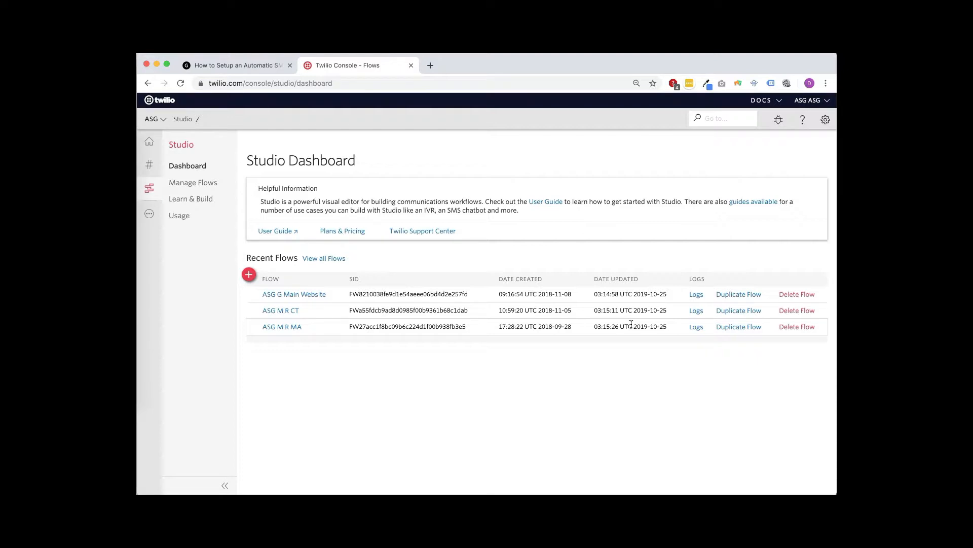
- Create a new Studio flow named "Gutter Forward Number" using the Start from scratch template
click(249, 275)
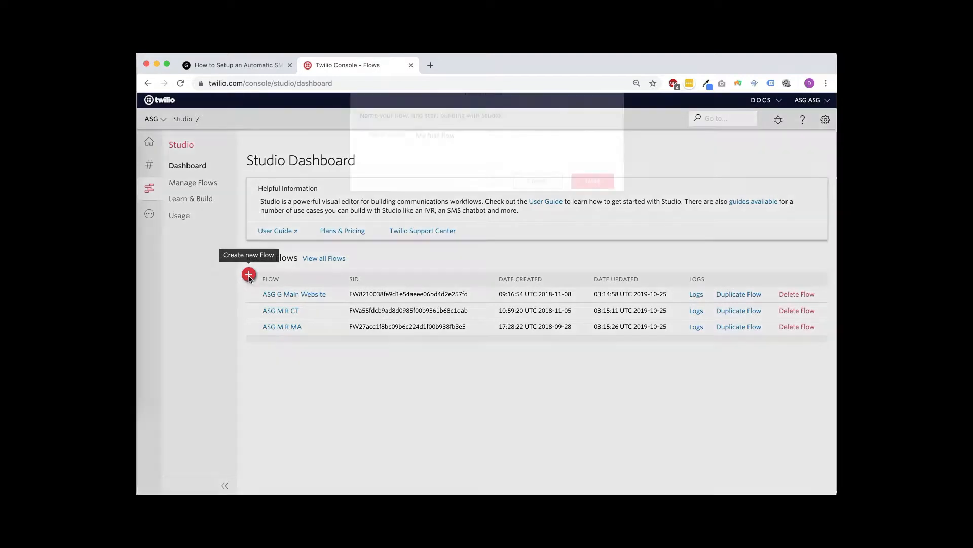
triple_click(441, 156)
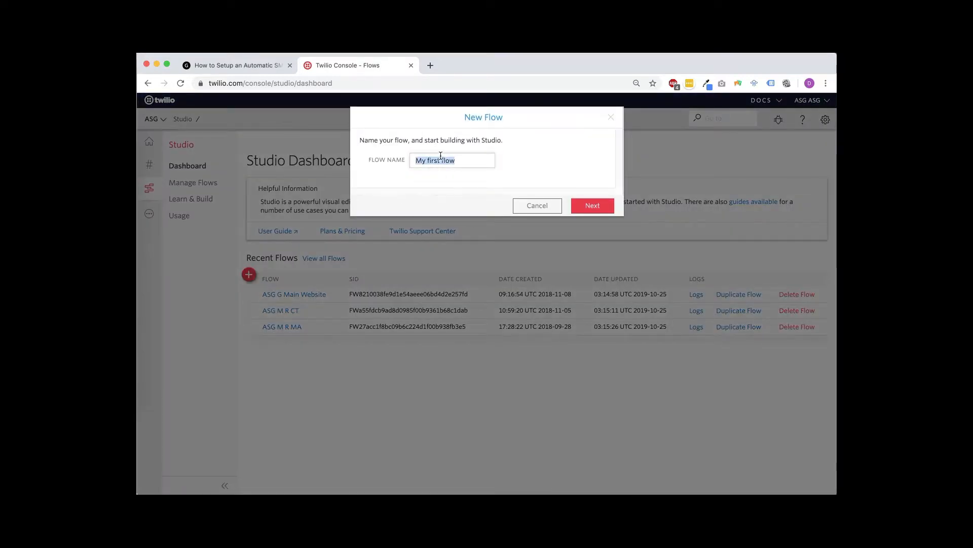
text(Gutter Forward Number)
click(607, 207)
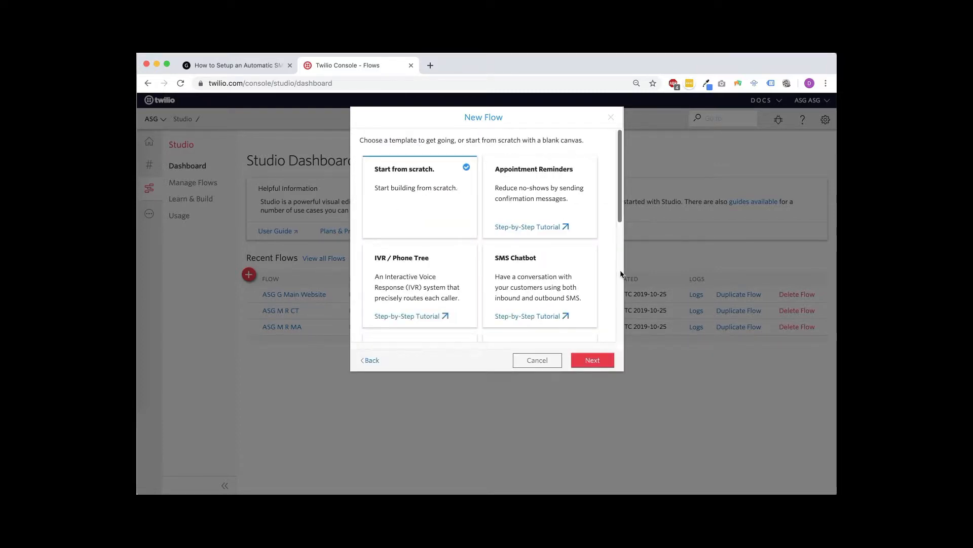
click(598, 359)
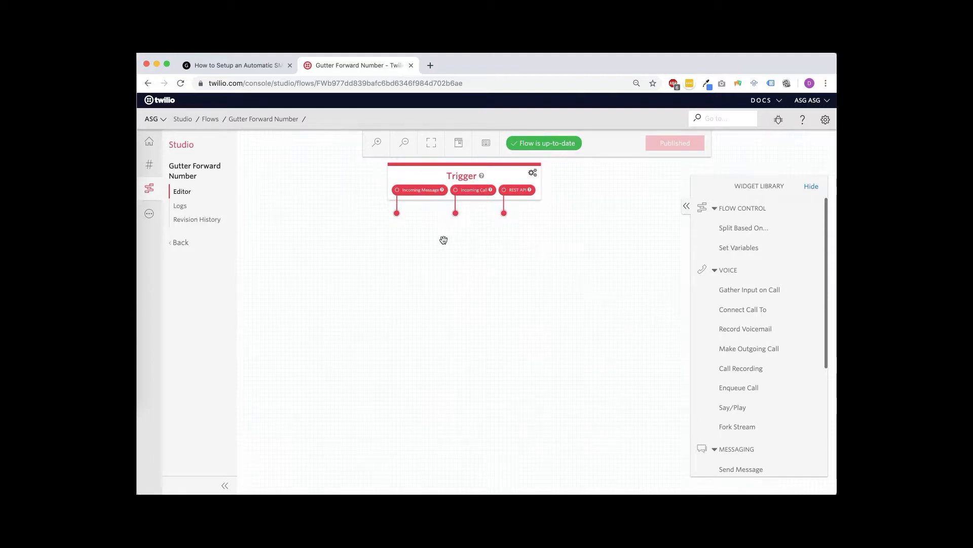
- Add a Connect Call To widget below the Trigger and link the Incoming Call output to it
click(469, 174)
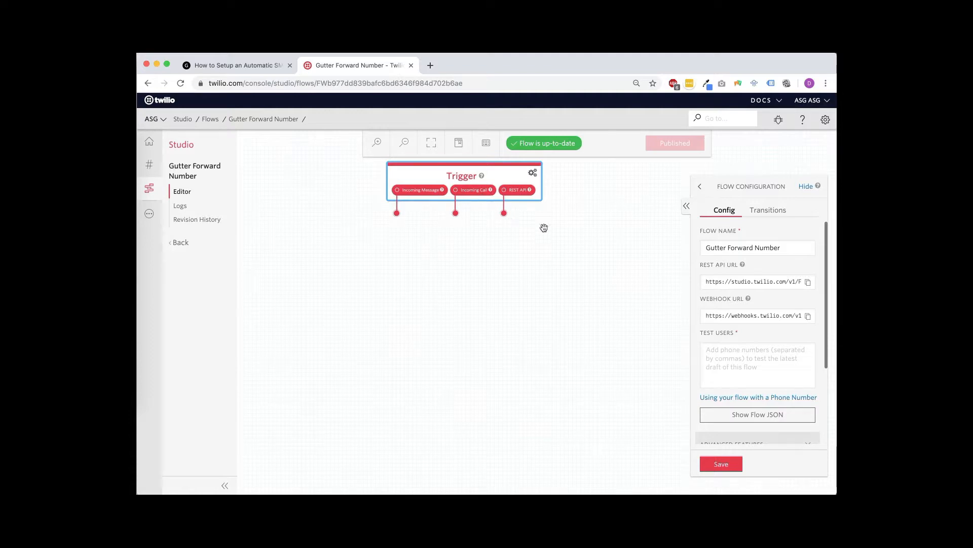
click(613, 254)
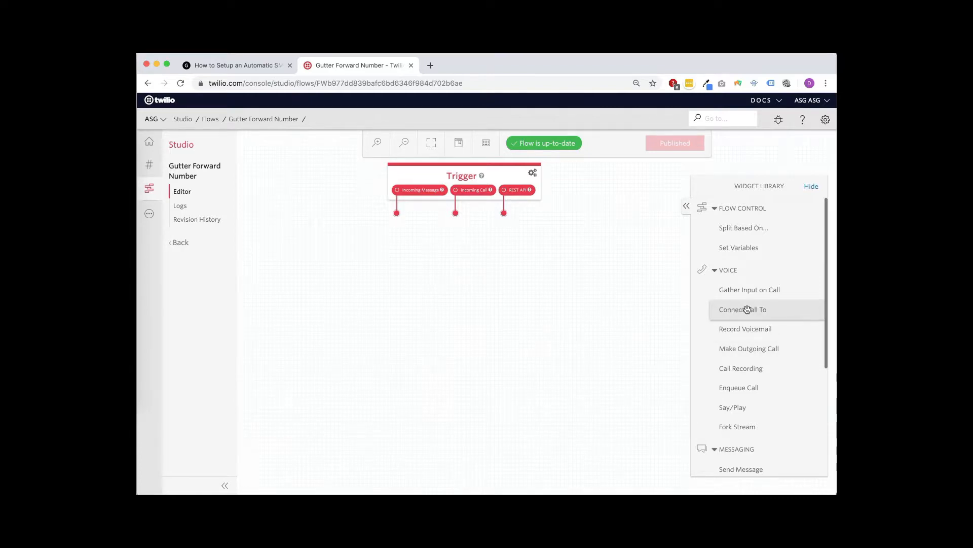
drag(751, 311, 581, 303)
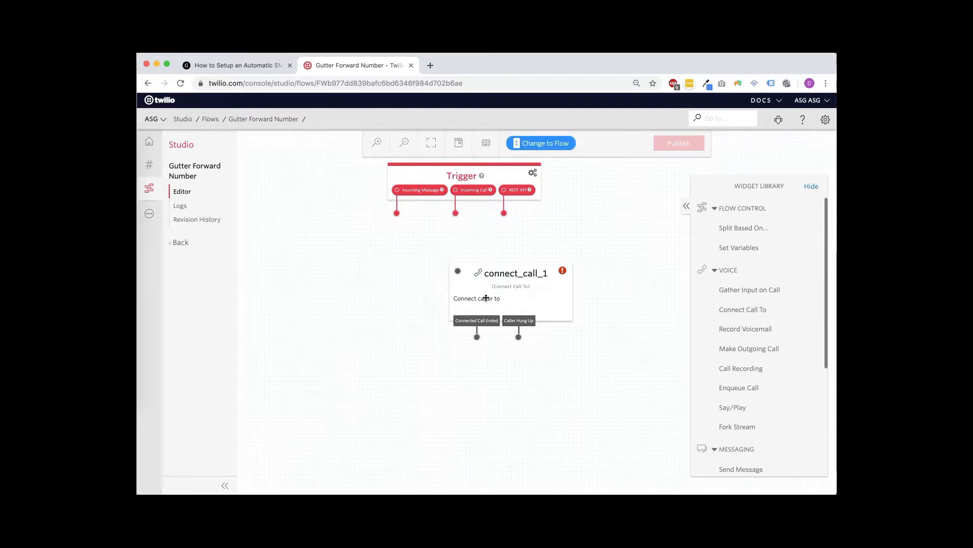
drag(535, 280, 488, 292)
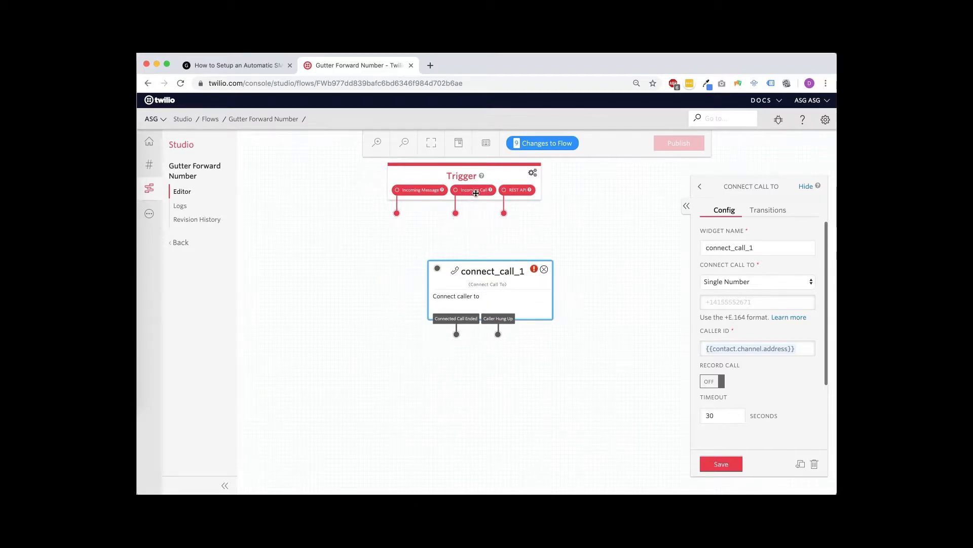
drag(455, 213, 437, 268)
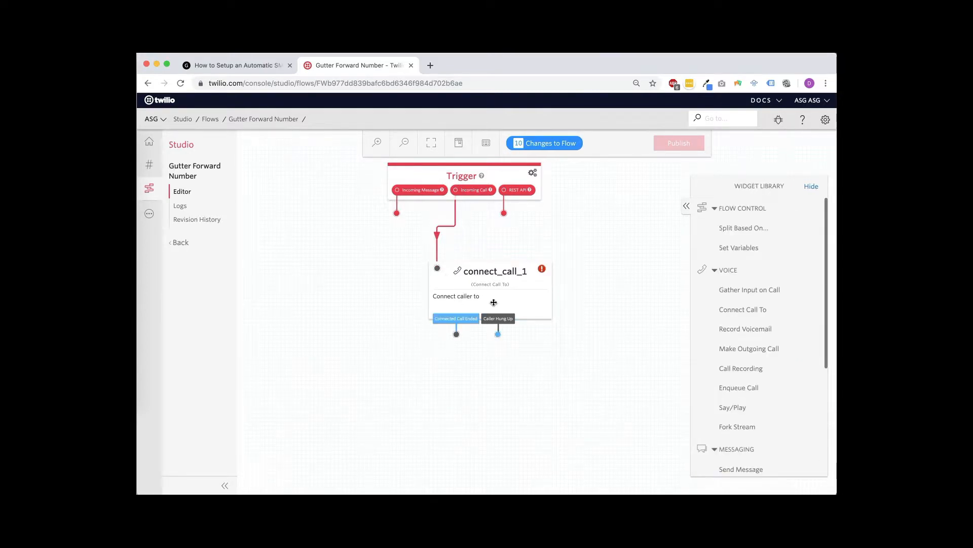
- Configure the call widget to connect to a Single Number, enter the forwarding phone number with its +1 prefix, and save it
click(483, 279)
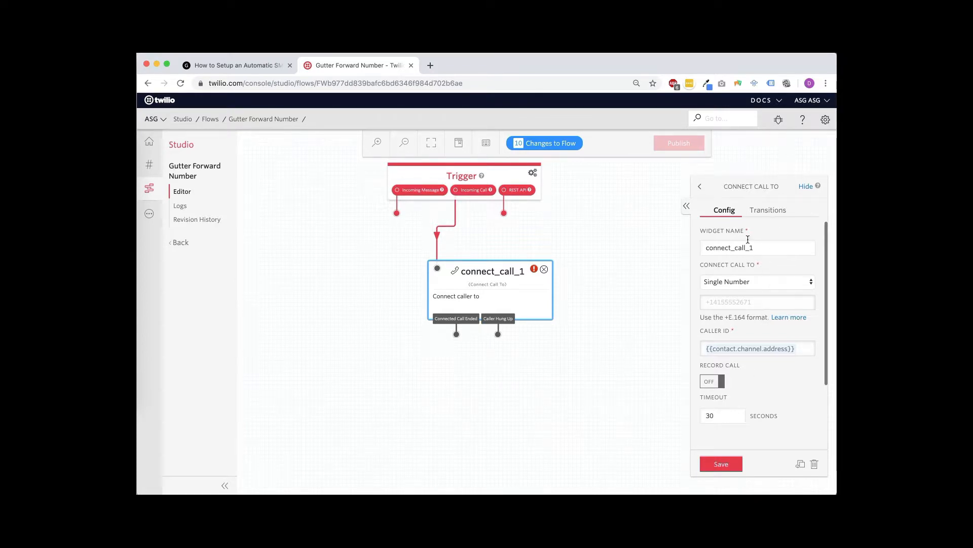
click(771, 282)
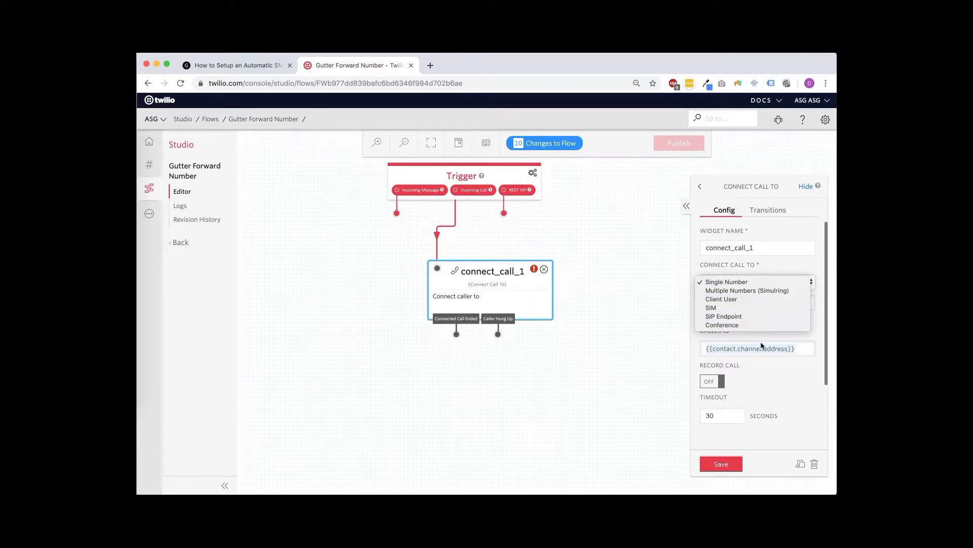
click(725, 283)
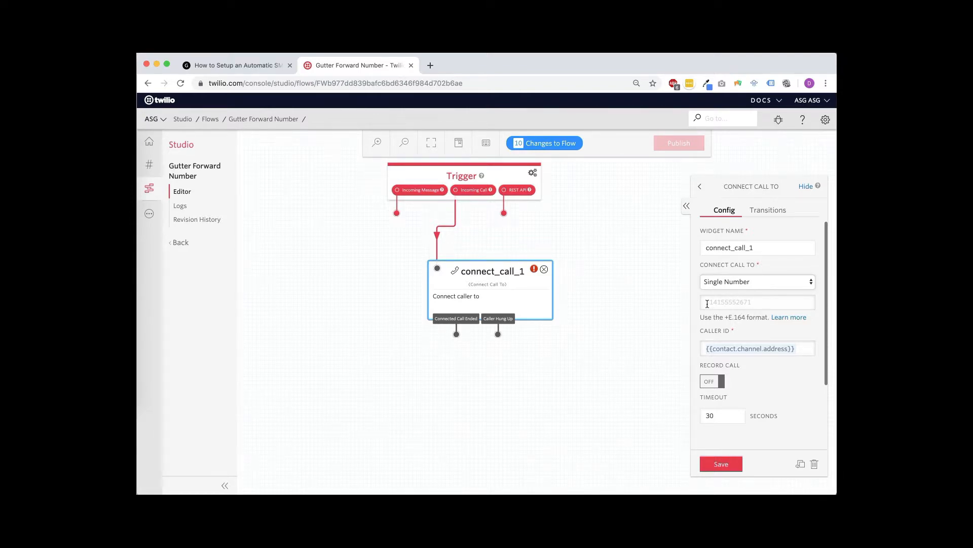
click(748, 301)
text(+)
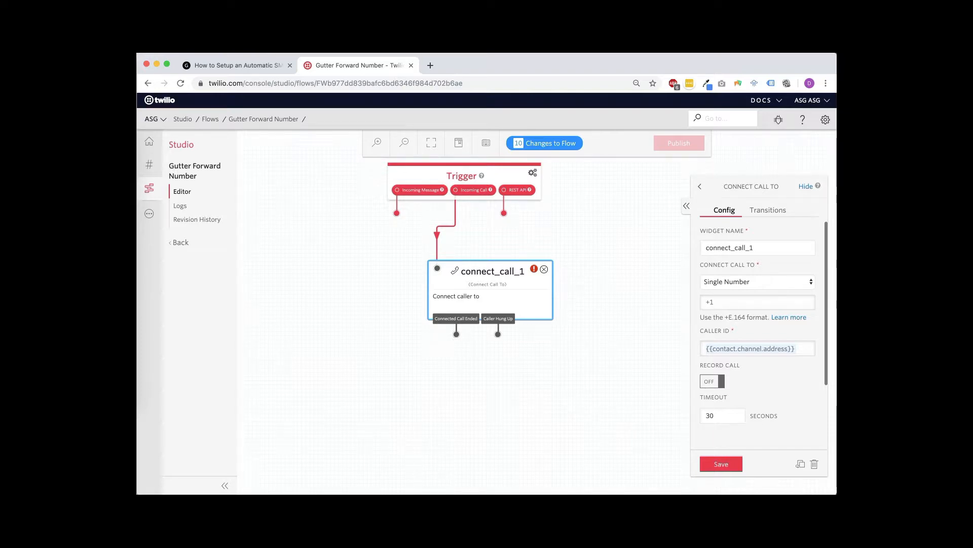
text(1111111111)
click(732, 465)
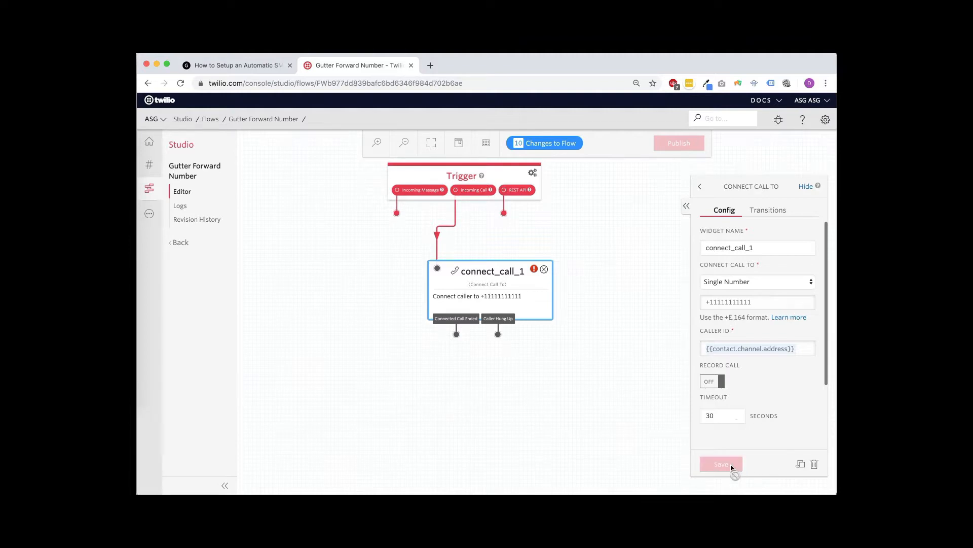
click(637, 249)
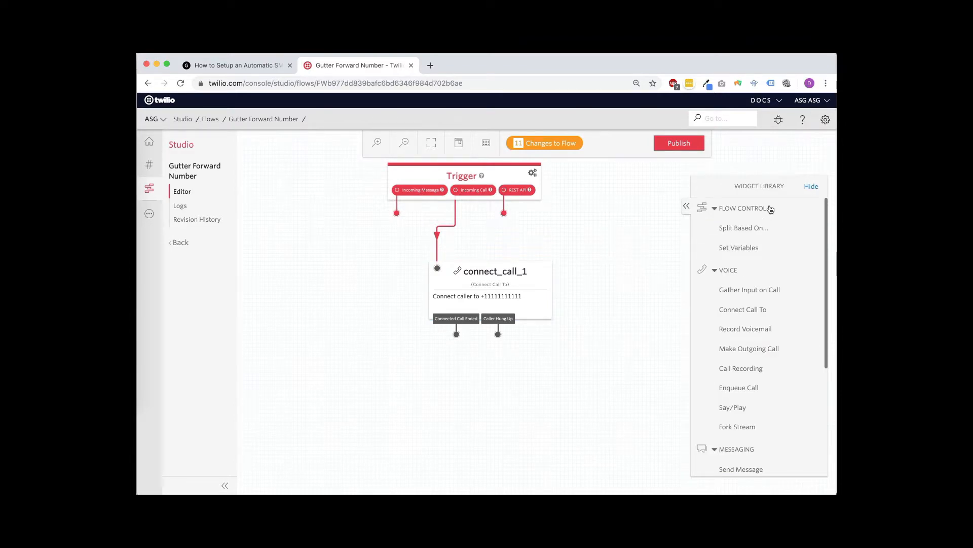
- Add a Send Message widget beside the call widget and link the Trigger's Incoming Message output to it
drag(826, 270, 824, 377)
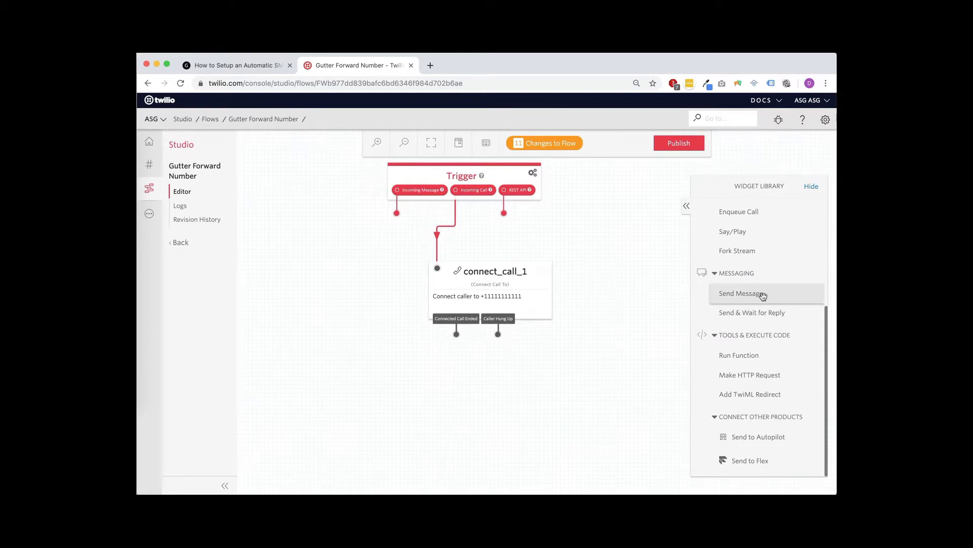
drag(763, 296, 350, 272)
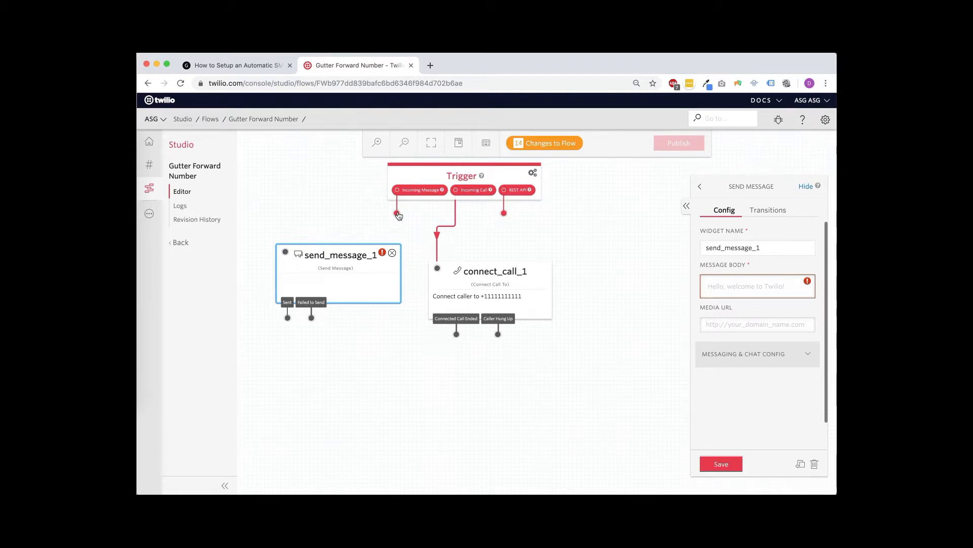
drag(398, 216, 286, 252)
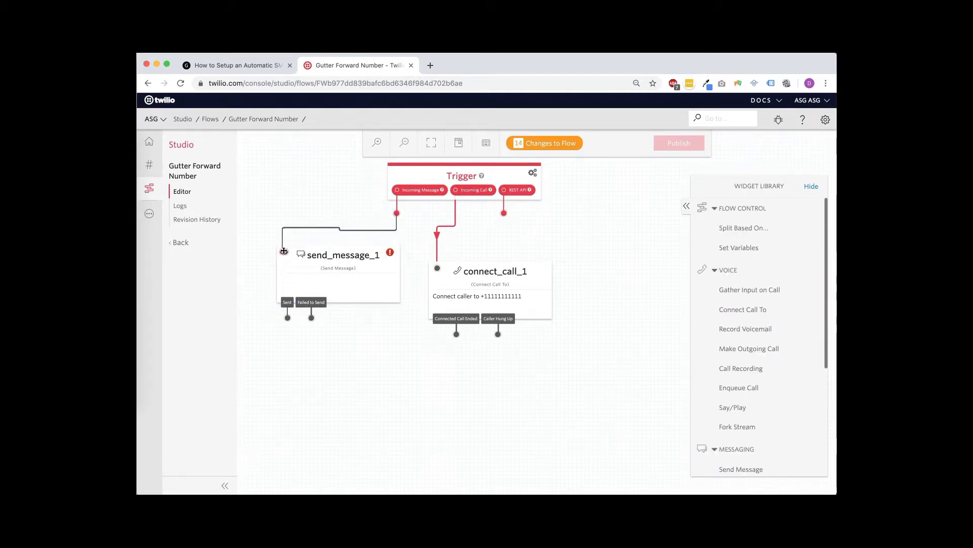
- Replace the Send Message To variable in the message widget's messaging and chat configuration with the recipient's phone number
click(353, 260)
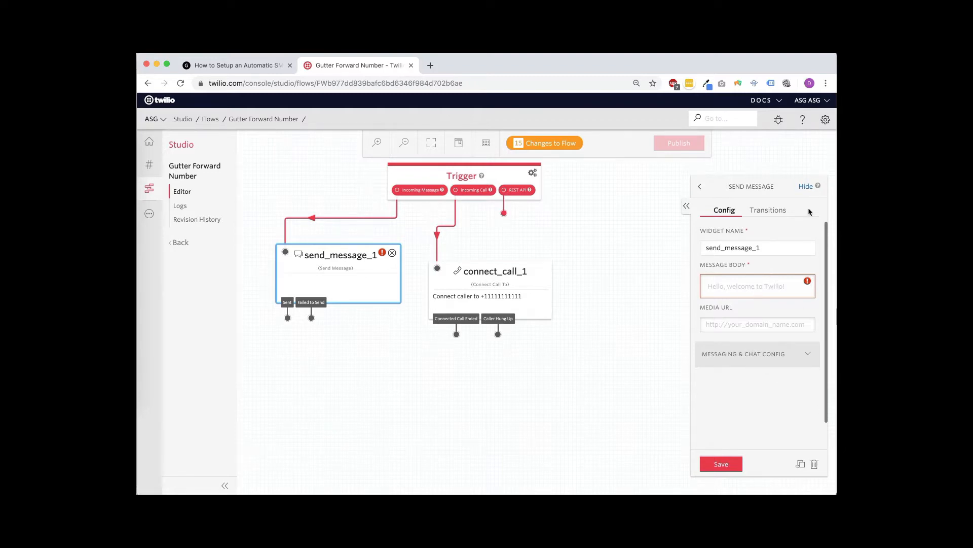
click(806, 355)
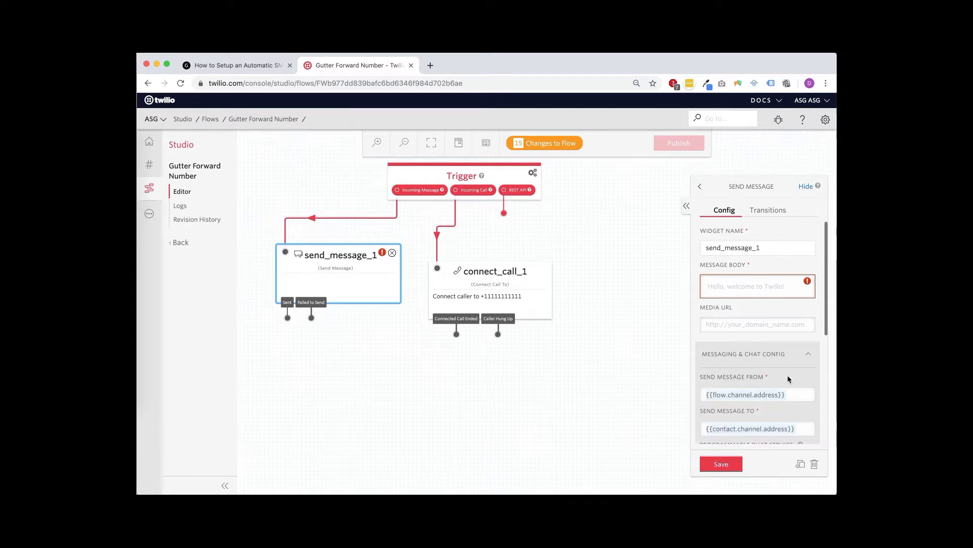
scroll(771, 350, down, 4)
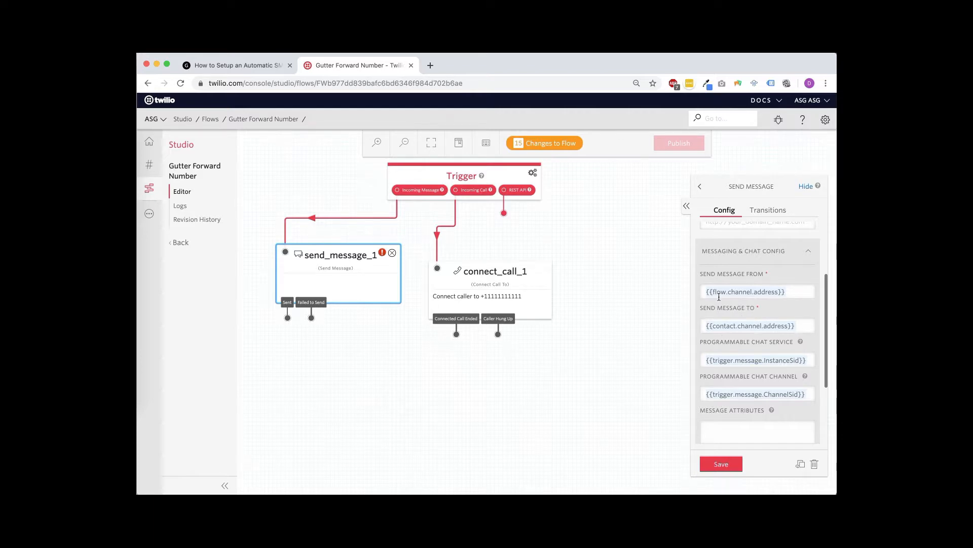
triple_click(744, 325)
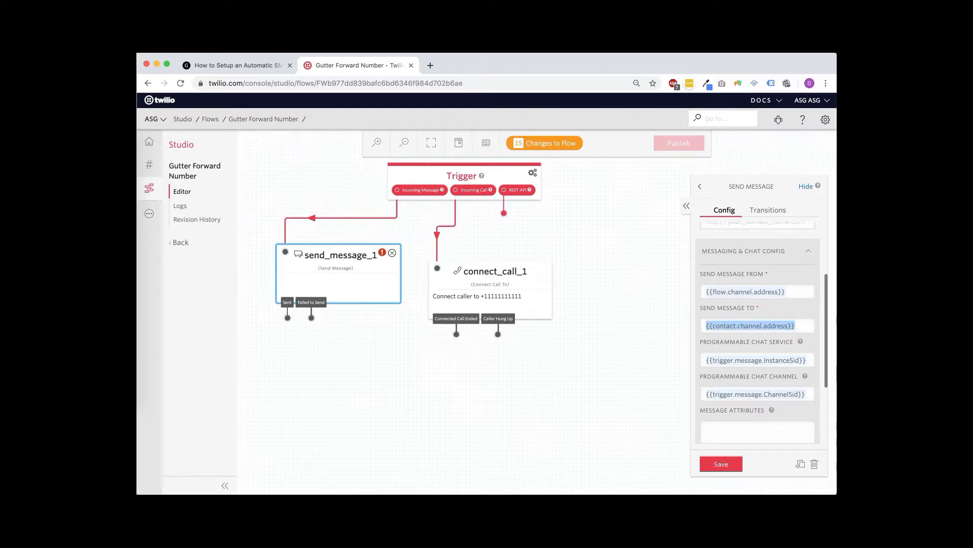
key(BackSpace)
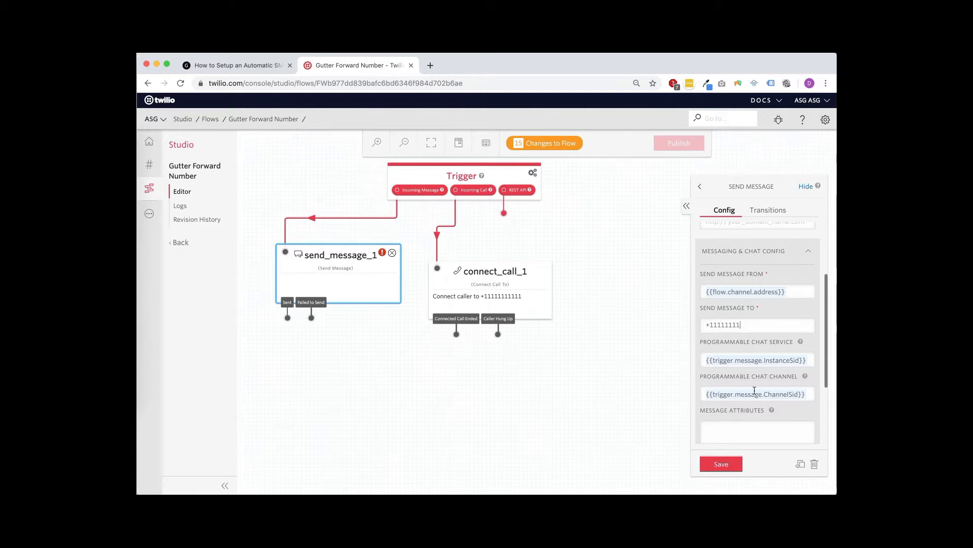
scroll(751, 289, up, 4)
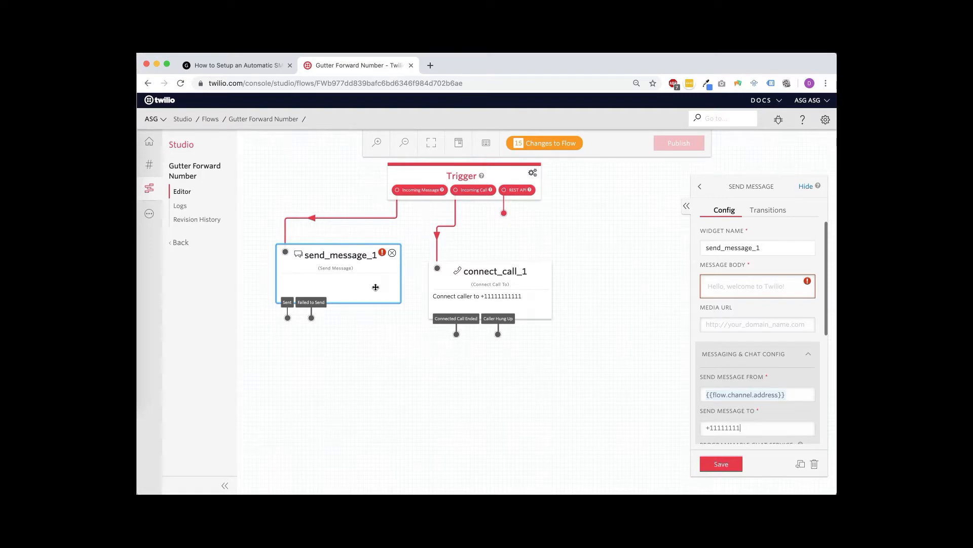
- Copy the three-line template with {{trigger.message.From}}, {{trigger.message.Body}} and the reply instructions from the text editor into the Send Message widget's message body and save
key(ctrl+Up)
click(312, 276)
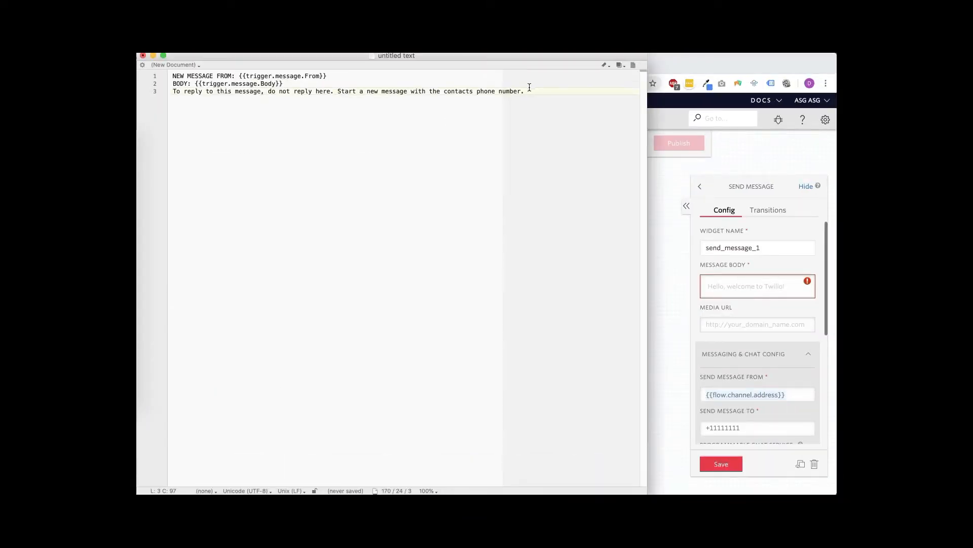
drag(533, 91, 173, 77)
key(super+c)
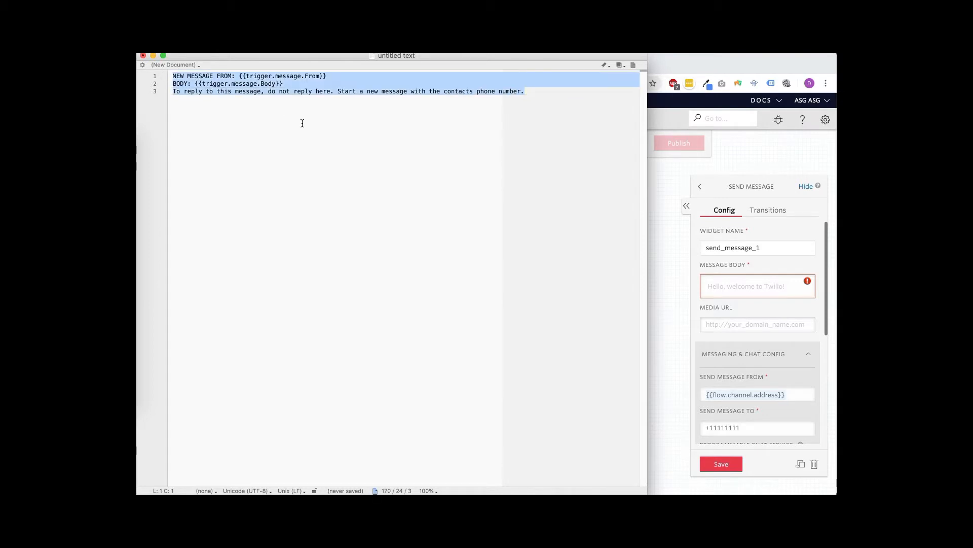
click(676, 253)
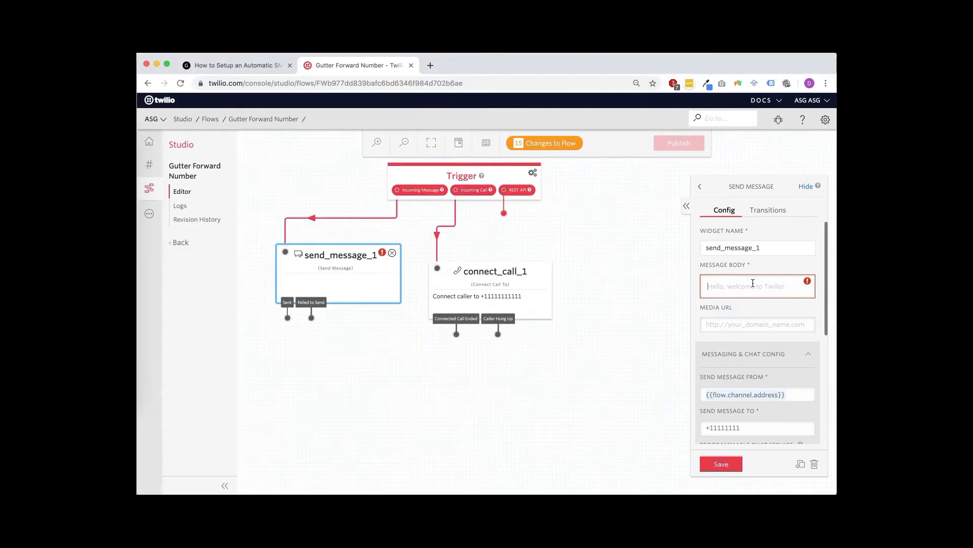
key(super+v)
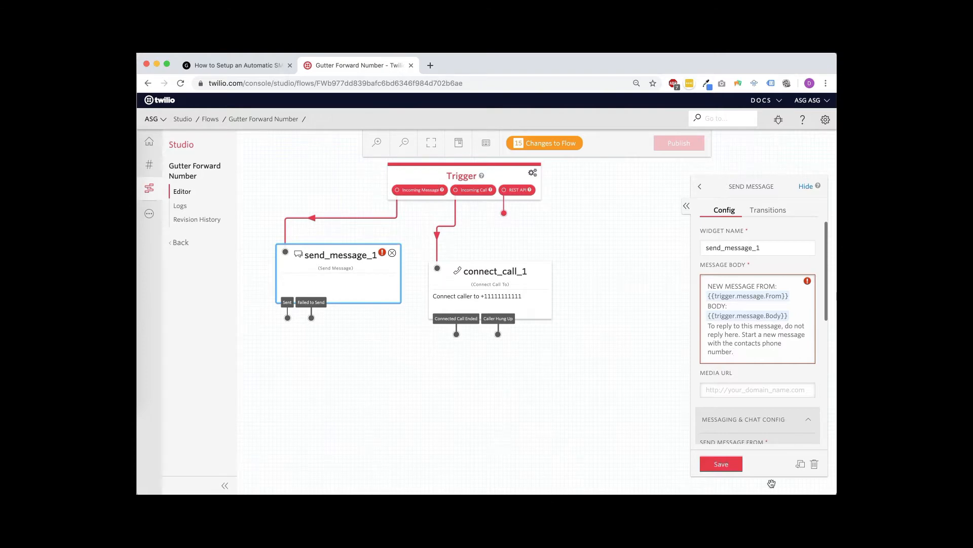
click(725, 464)
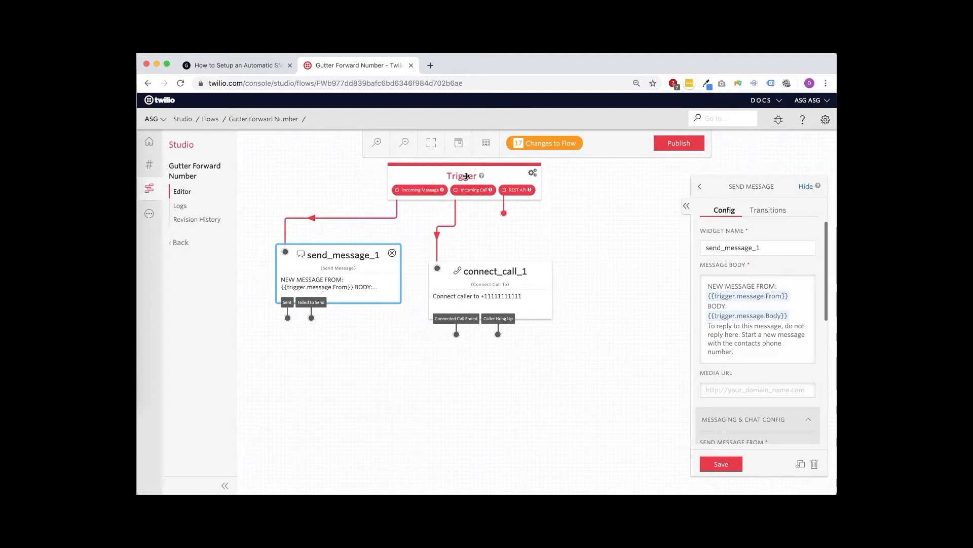
- Review the Send Message widget's recipient number and its message body, including the sender variable, body variable and reply instructions
scroll(761, 314, down, 10)
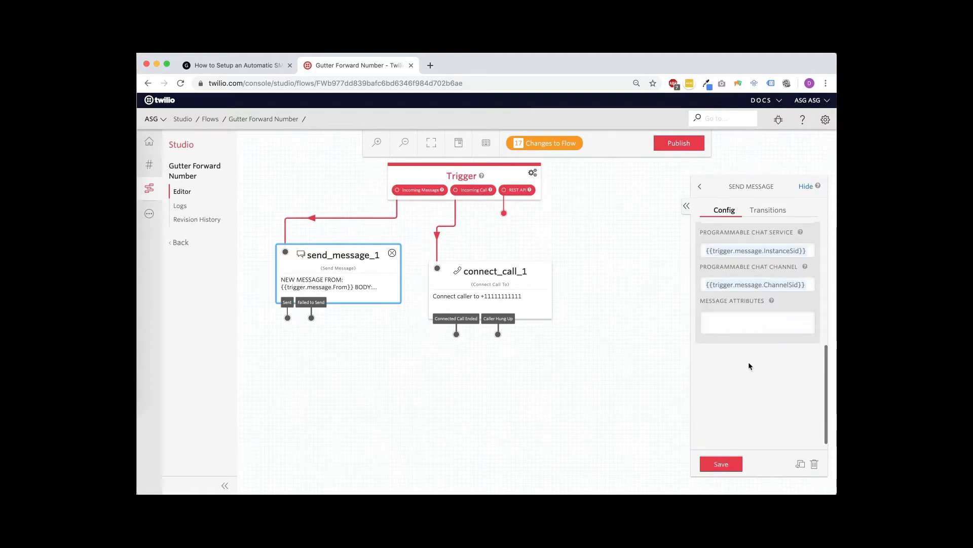
scroll(757, 280, up, 3)
drag(758, 278, 697, 279)
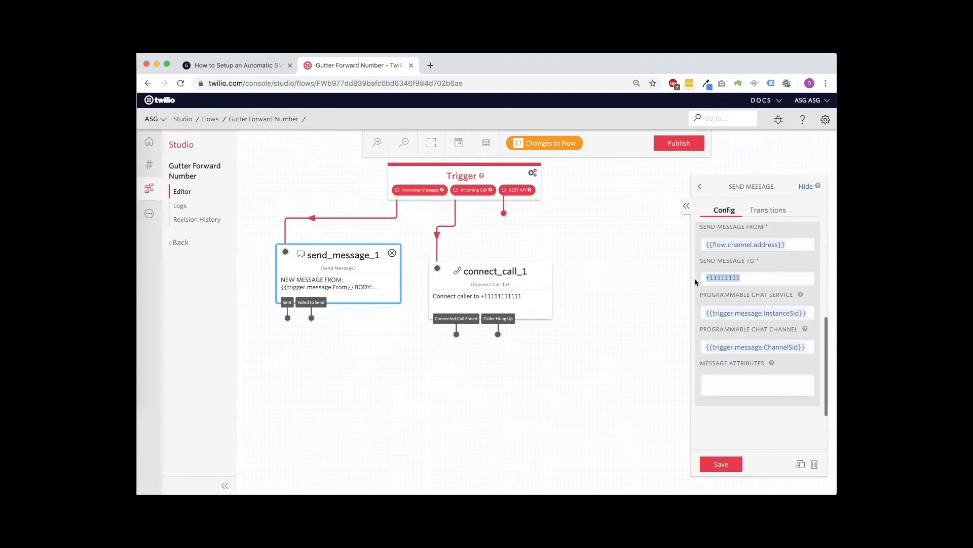
scroll(733, 277, up, 5)
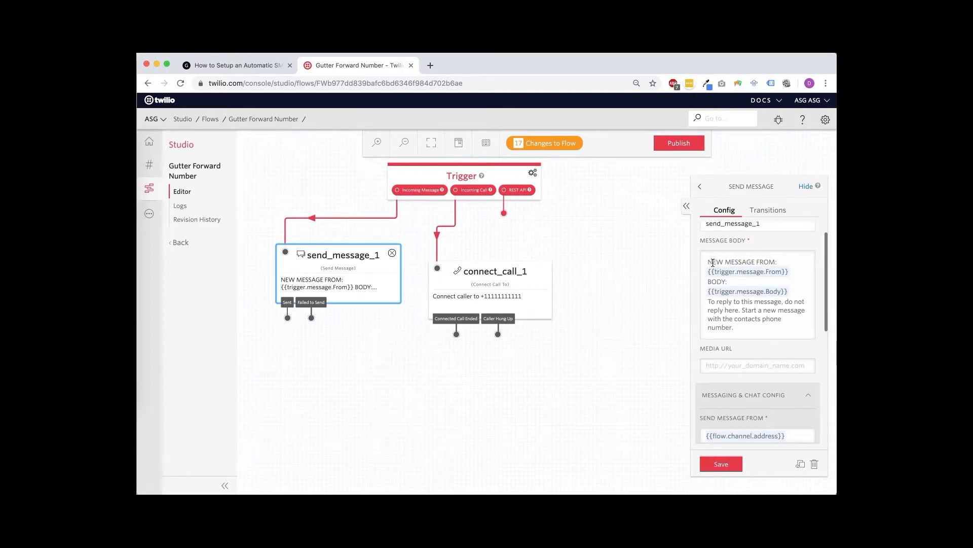
click(798, 271)
drag(785, 271, 707, 269)
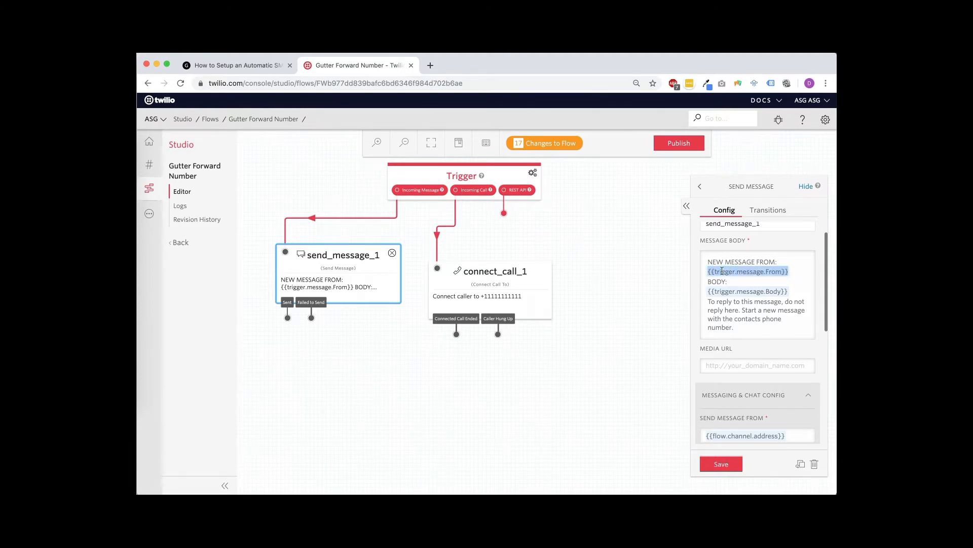
triple_click(754, 273)
click(771, 271)
drag(792, 269, 706, 270)
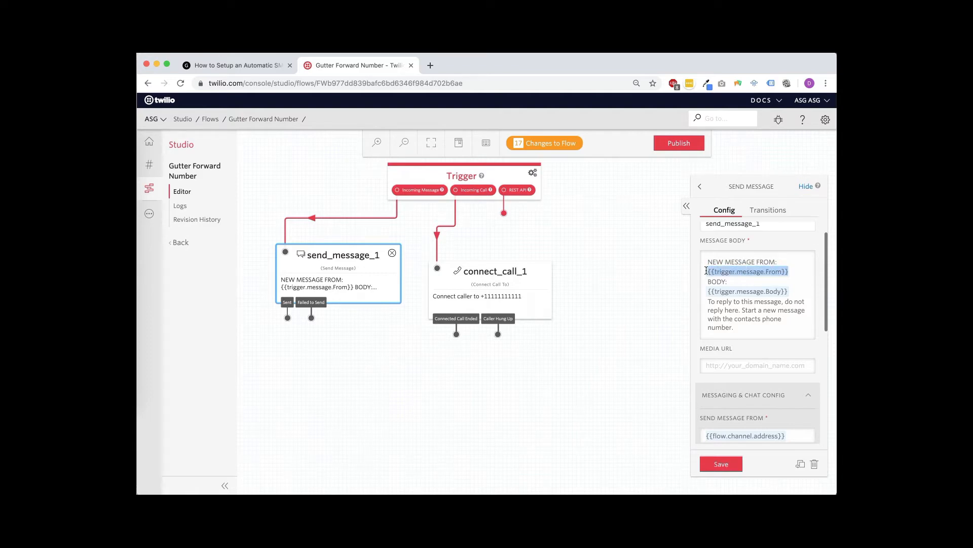
click(751, 282)
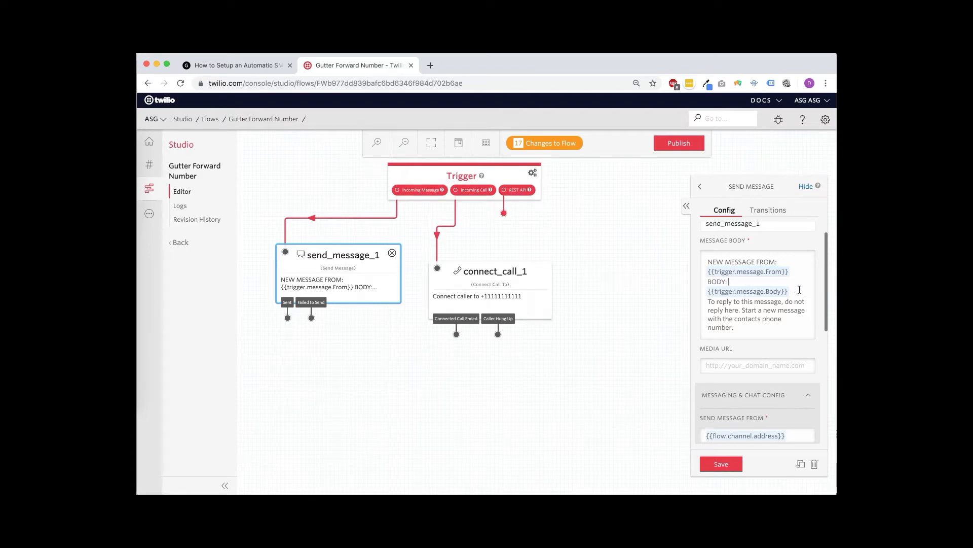
drag(796, 289, 697, 292)
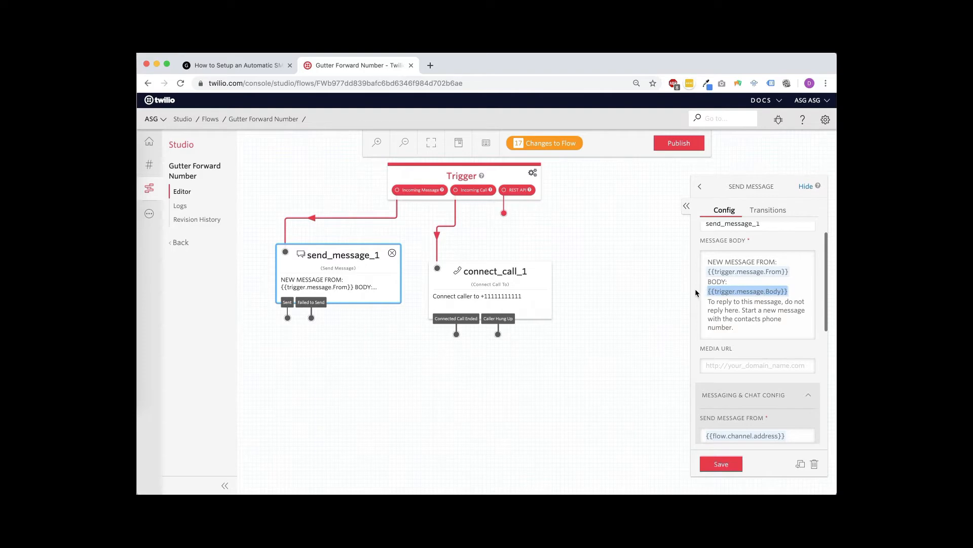
click(726, 309)
drag(708, 301, 740, 325)
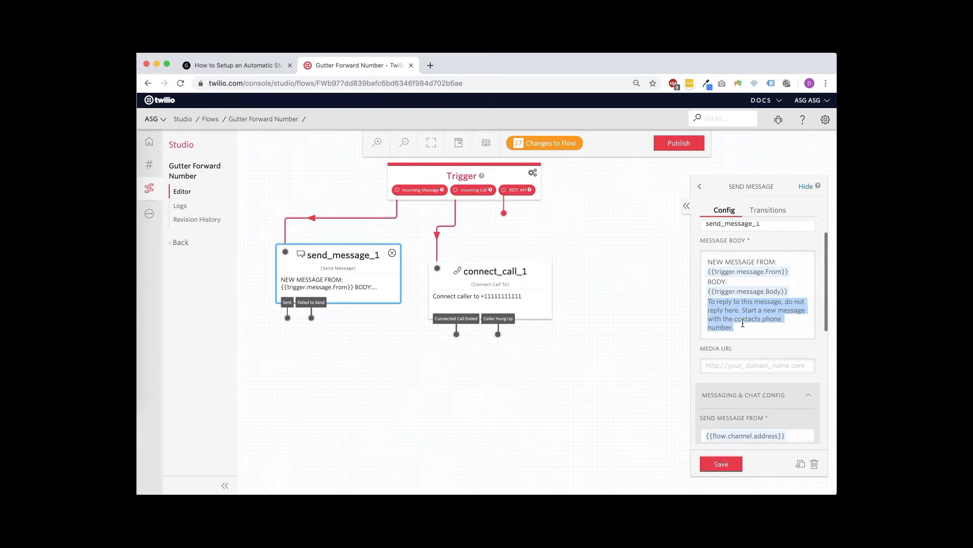
click(736, 310)
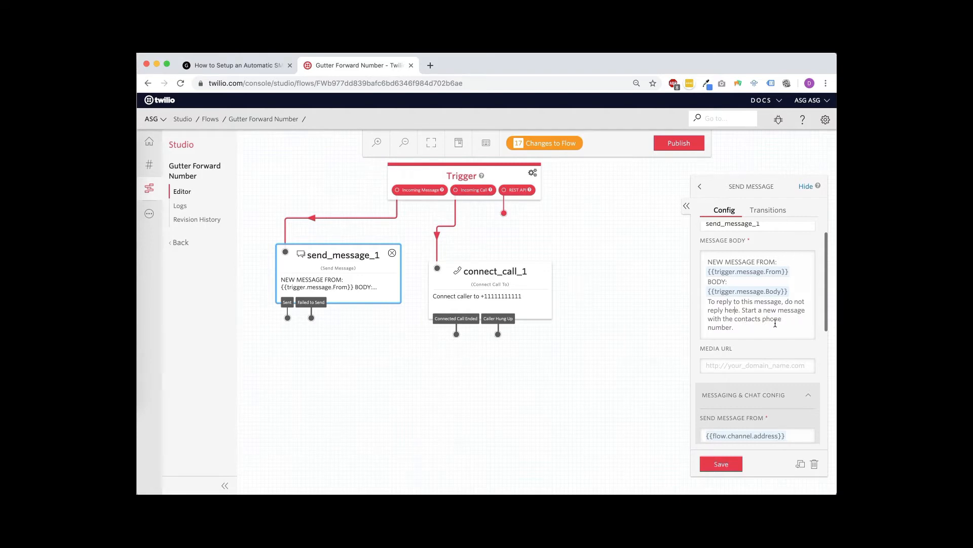
drag(790, 271, 704, 270)
triple_click(742, 272)
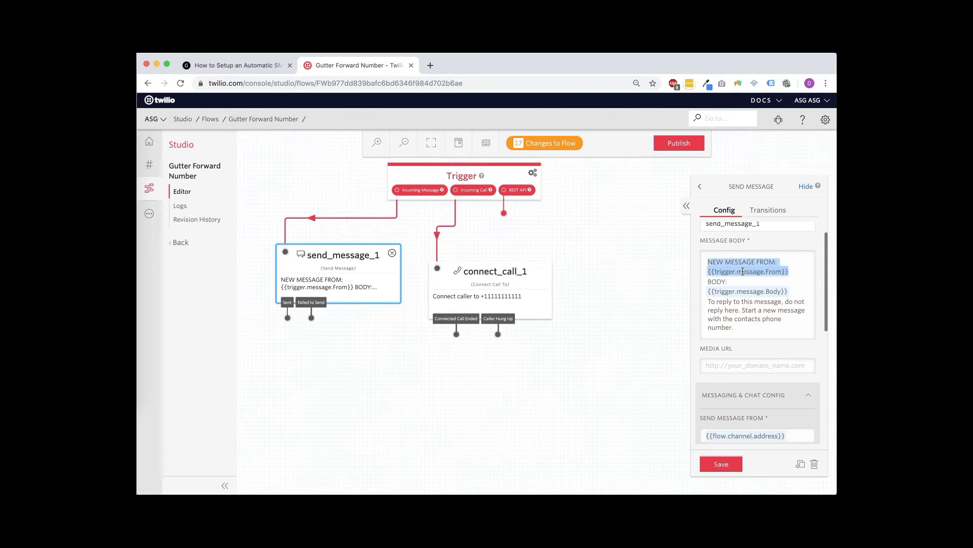
click(744, 272)
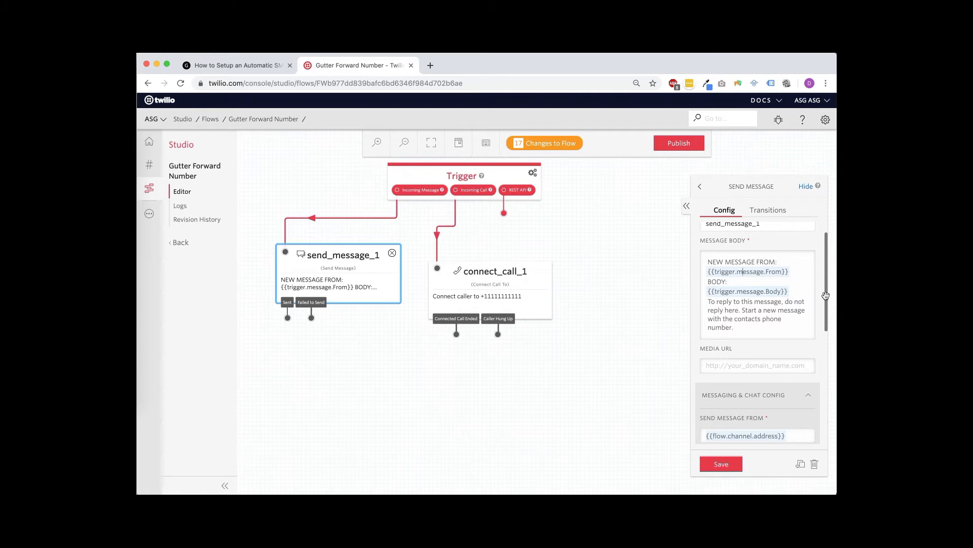
drag(796, 271, 706, 270)
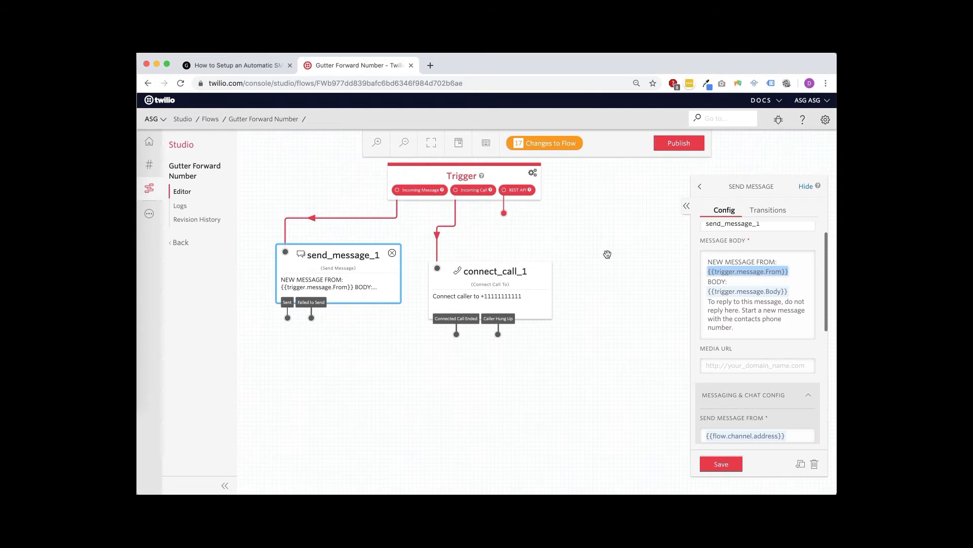
- Close the Send Message widget's settings and publish the Gutter Forward Number flow
click(637, 256)
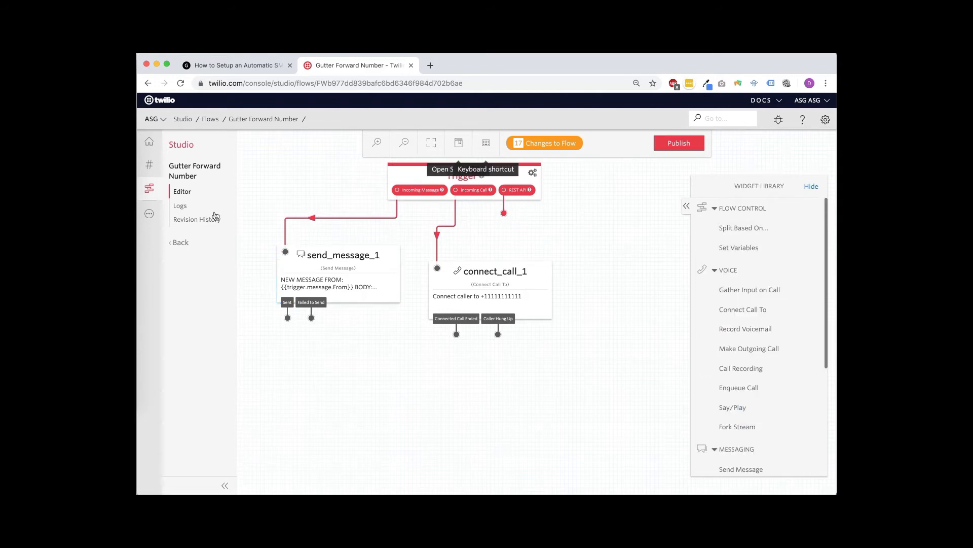
click(668, 148)
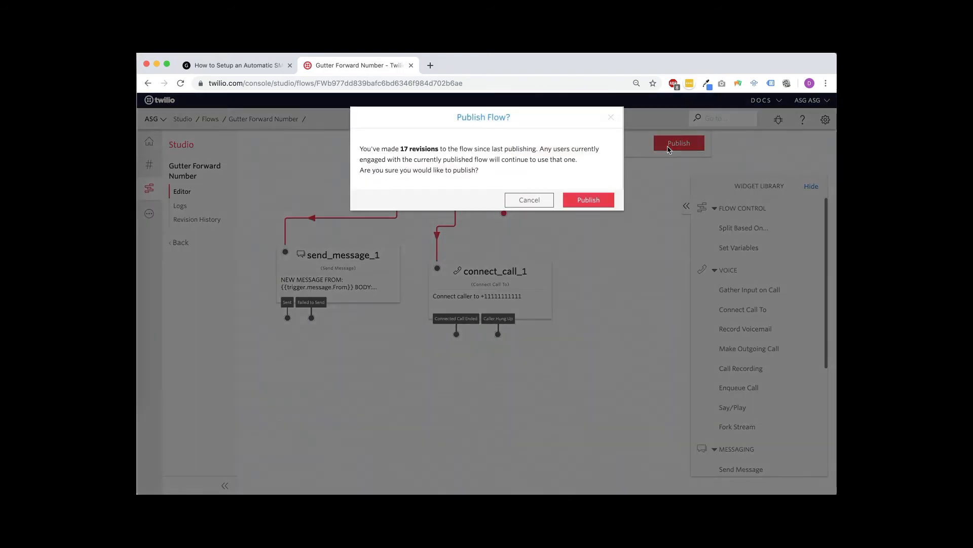
click(591, 201)
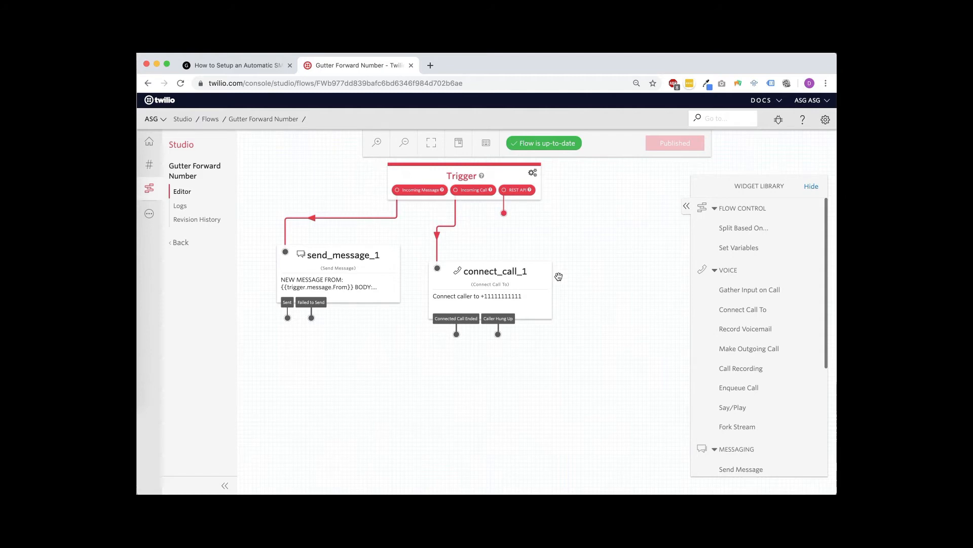
- Open the active phone number named ASG R (M) and review its Voice & Fax and Messaging sections
click(149, 167)
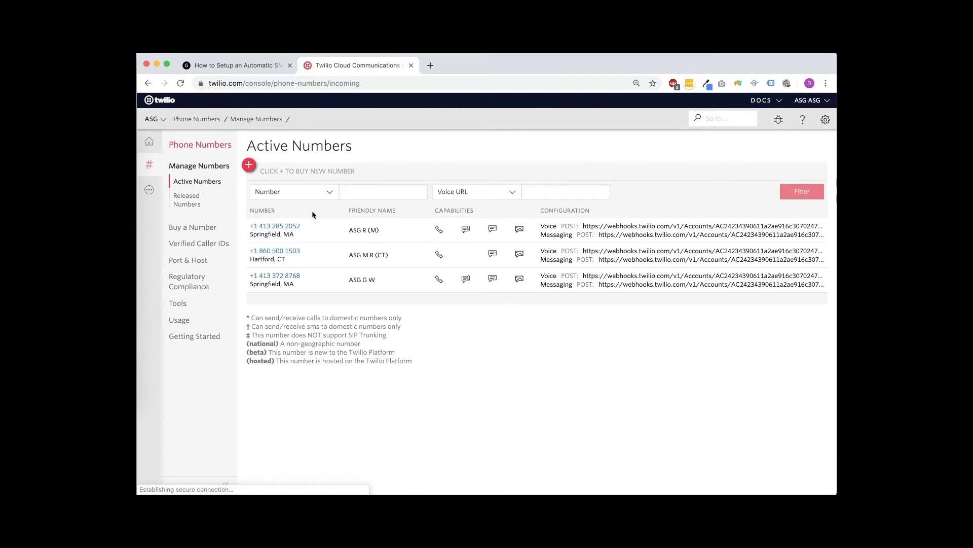
click(286, 230)
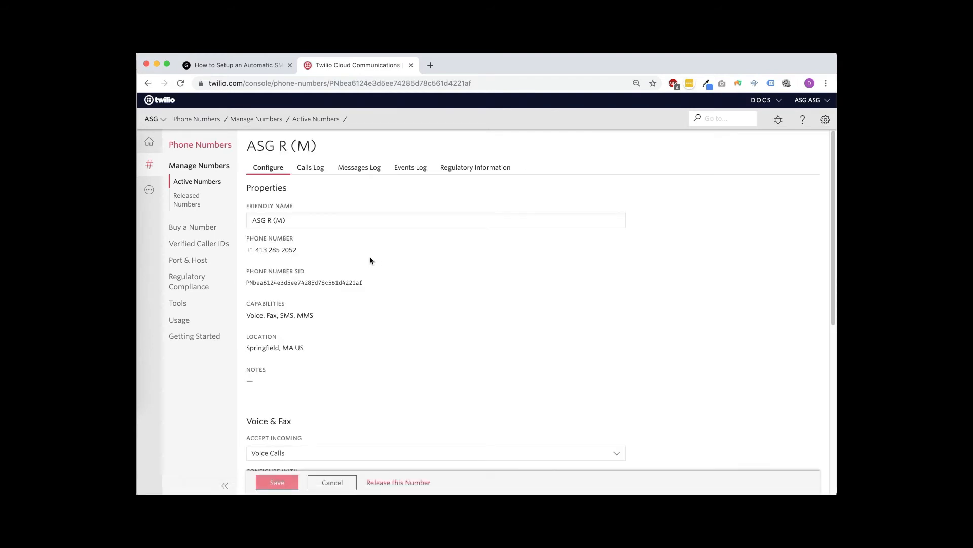
scroll(370, 260, down, 5)
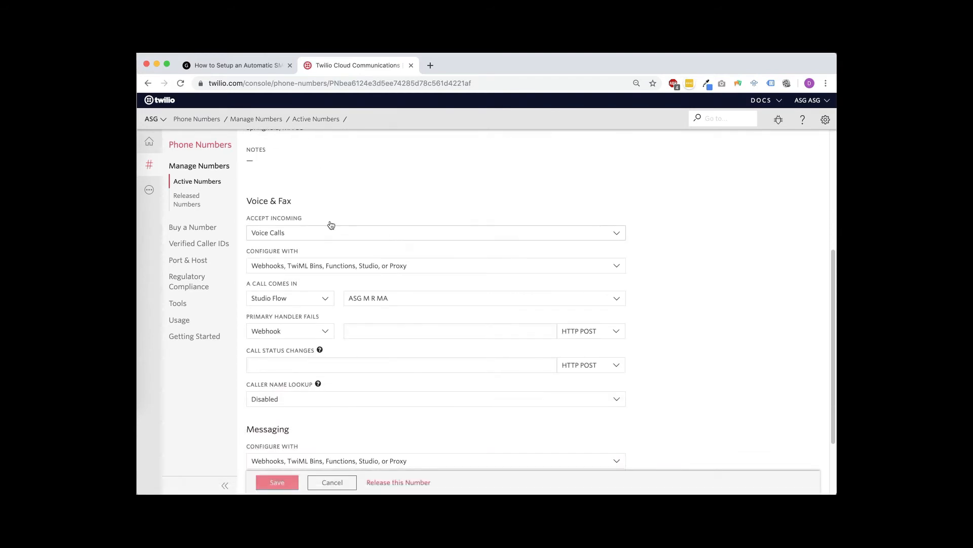
scroll(327, 202, down, 1)
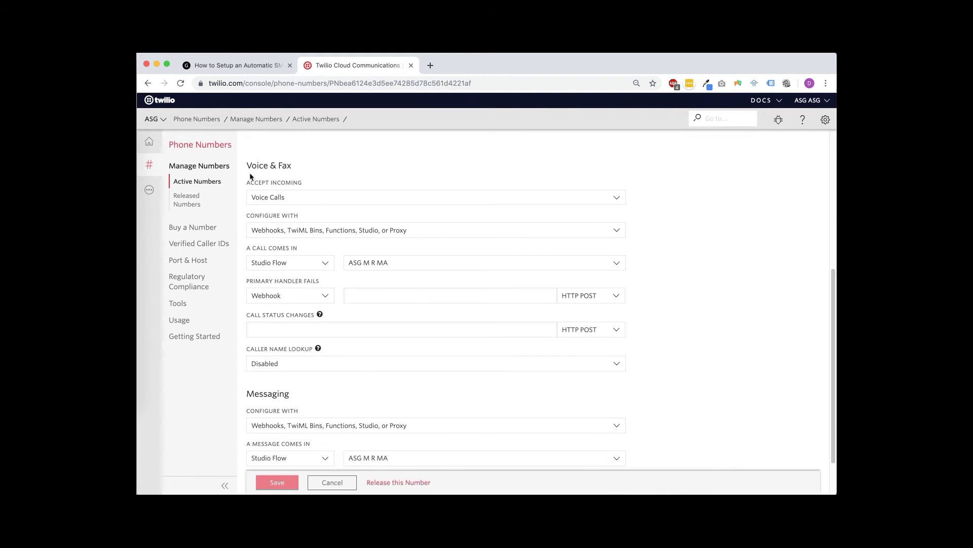
drag(246, 166, 306, 168)
drag(246, 394, 290, 395)
click(379, 158)
scroll(365, 167, down, 1)
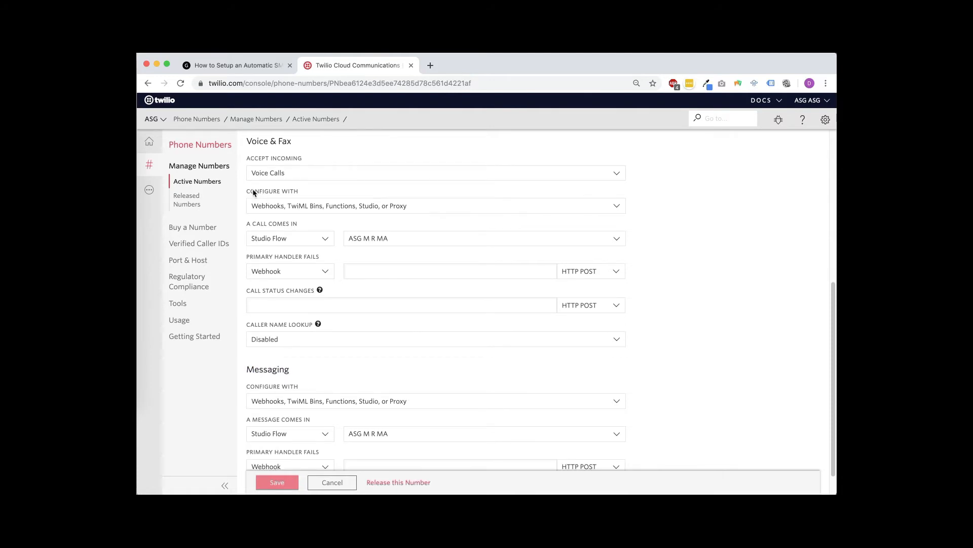
- Under Voice & Fax, select Webhooks, TwiML Bins, Functions, Studio, or Proxy, choose Studio Flow for incoming calls, and check the flows on offer
drag(253, 192, 308, 189)
click(358, 205)
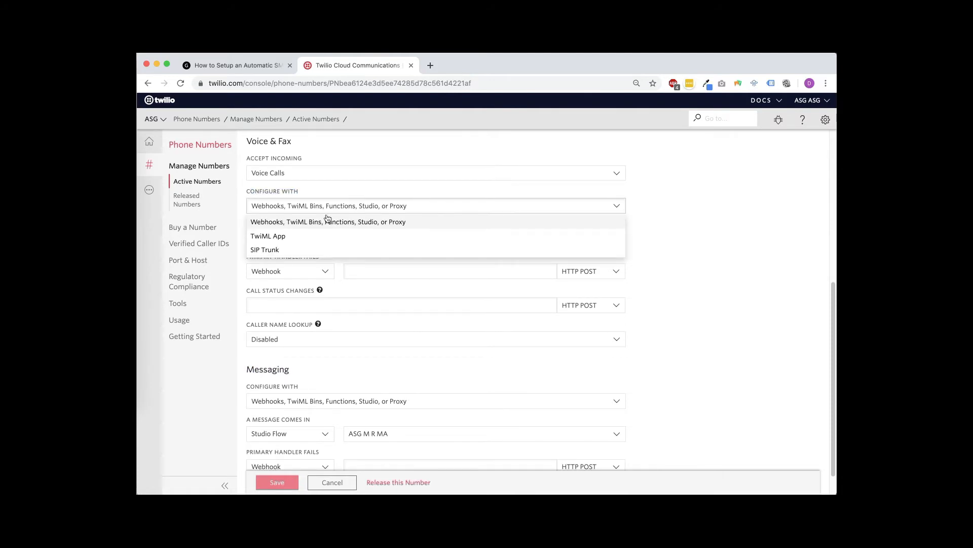
click(290, 225)
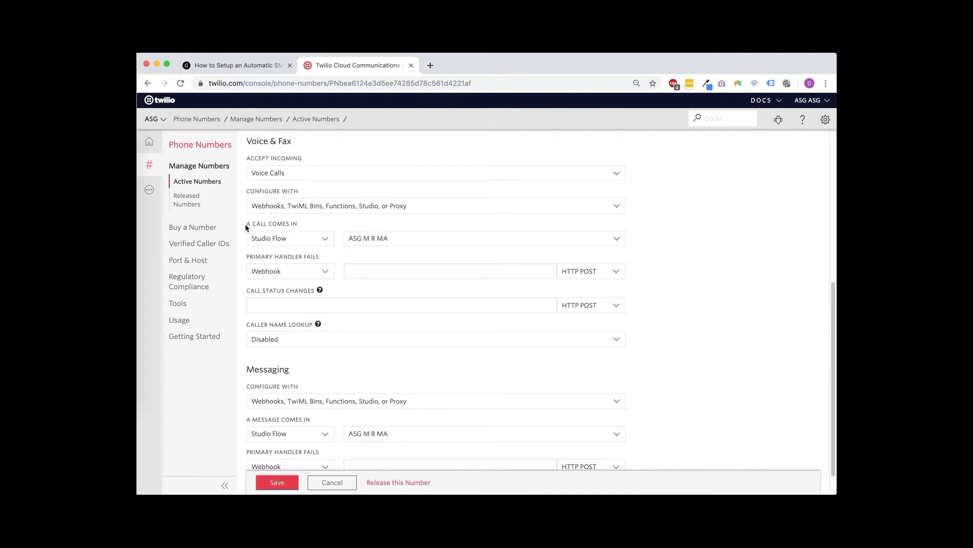
click(324, 238)
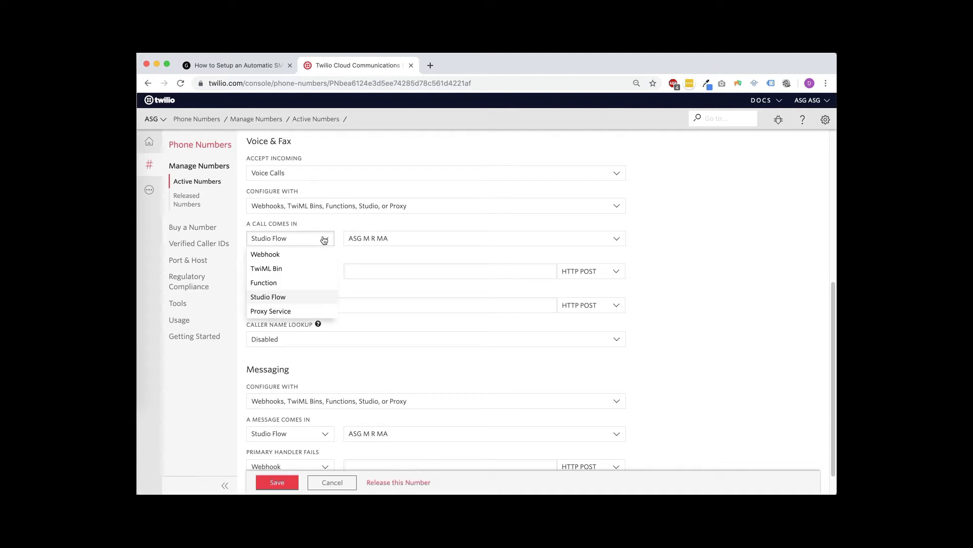
click(263, 298)
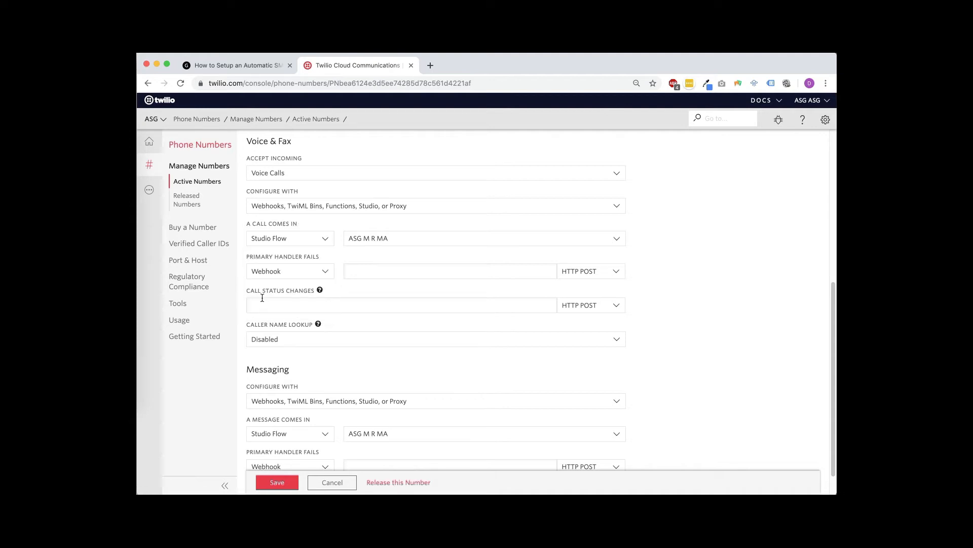
click(432, 238)
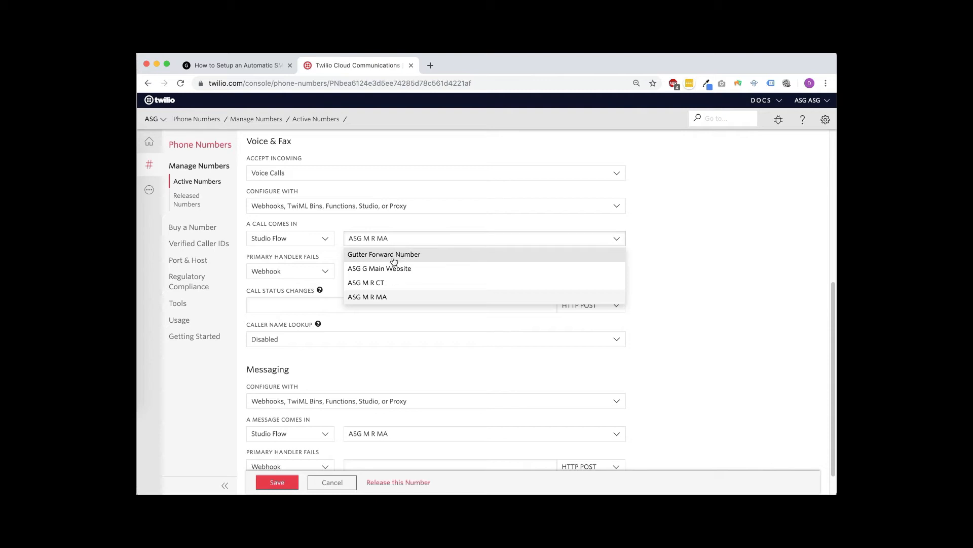
click(399, 225)
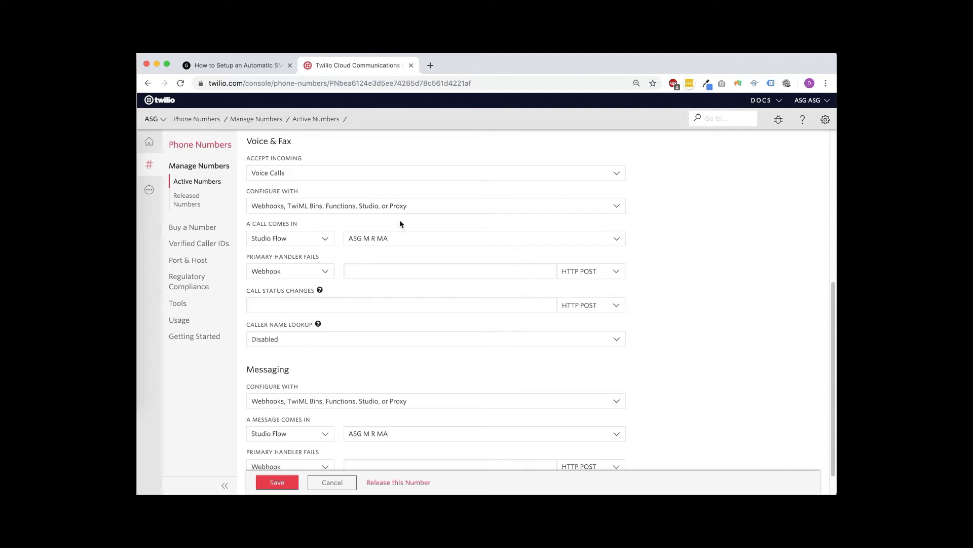
- Under Messaging, choose Studio Flow for incoming messages and check which flows can be assigned to them
scroll(474, 271, down, 2)
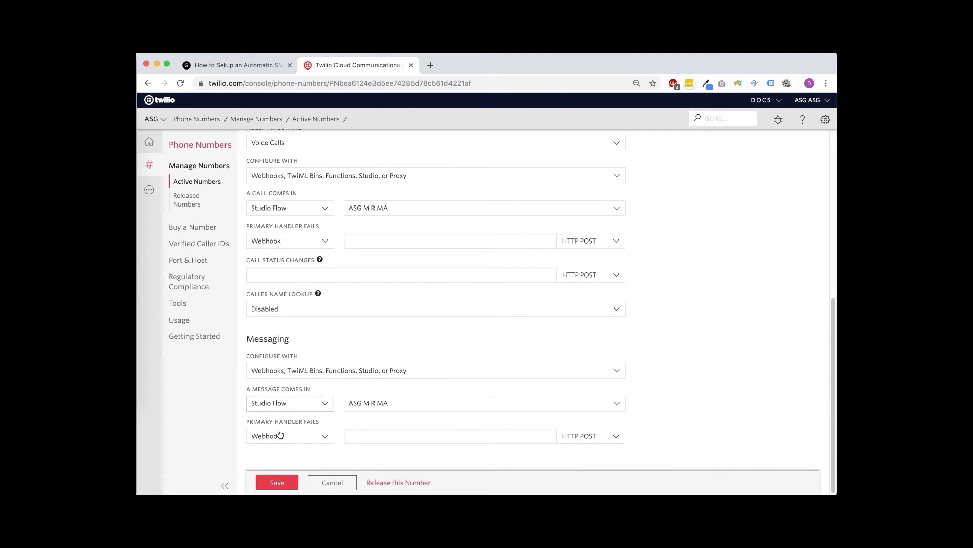
drag(247, 337, 379, 344)
click(379, 344)
drag(247, 356, 346, 342)
click(334, 371)
click(399, 388)
drag(245, 389, 315, 402)
click(315, 402)
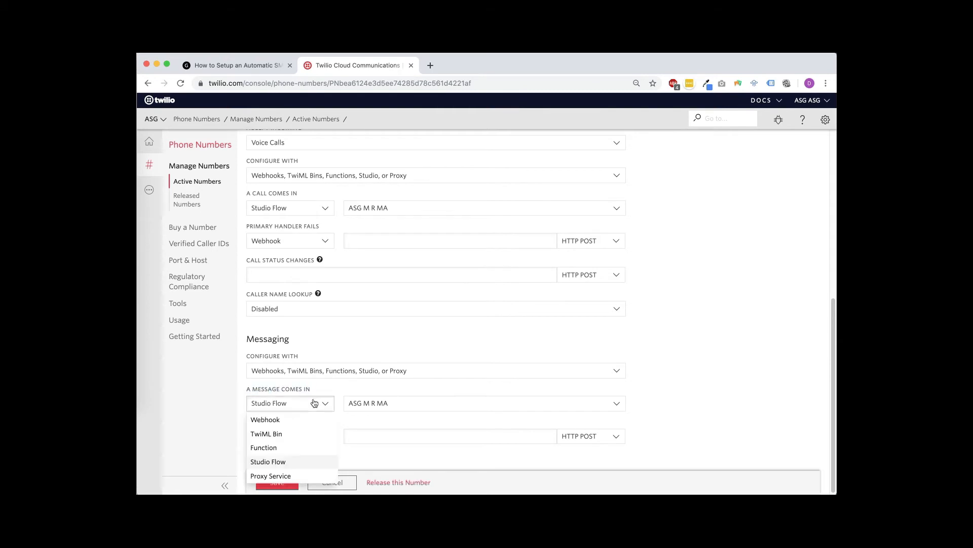
click(286, 461)
click(379, 404)
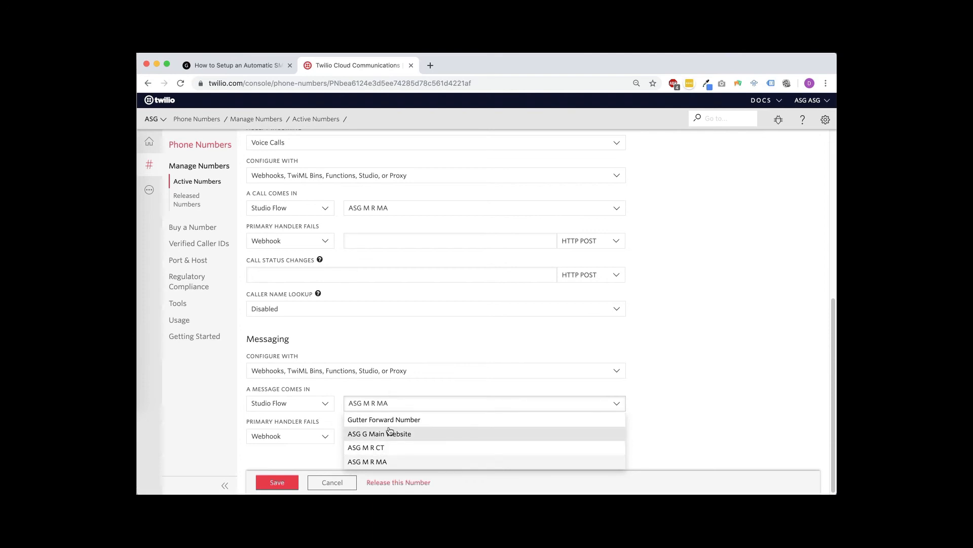
click(743, 352)
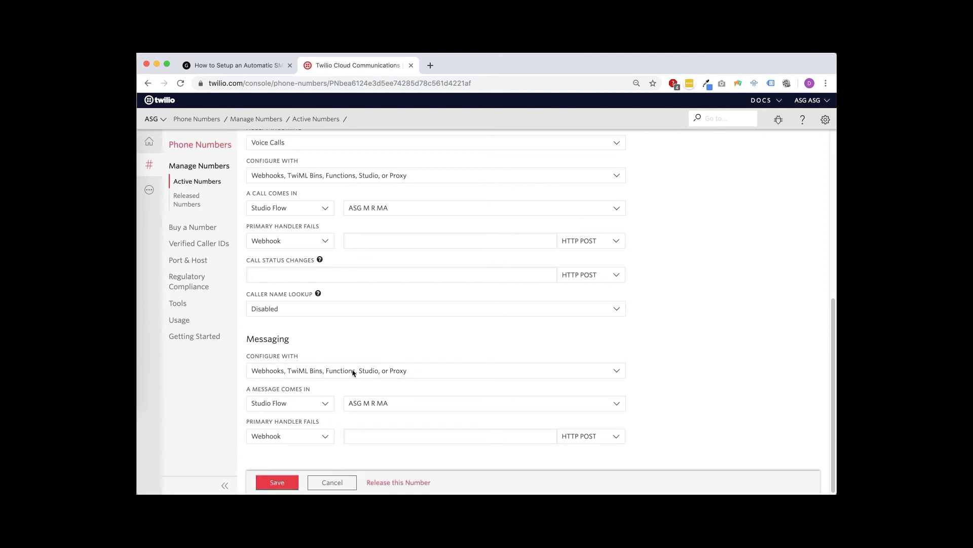
- Go back to the active numbers list and open the console dashboard
click(156, 168)
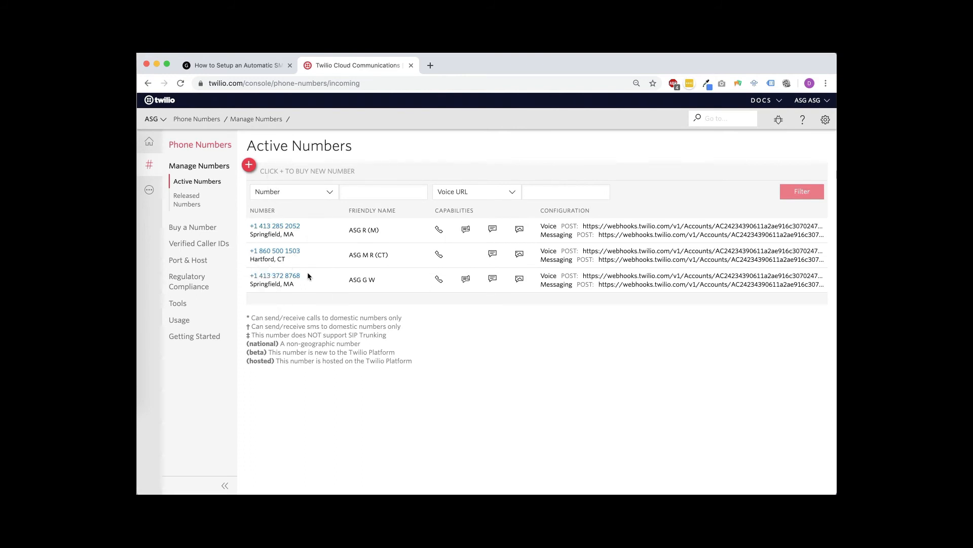
mouse_move(248, 227)
mouse_down()
mouse_move(293, 227)
mouse_move(267, 227)
mouse_up()
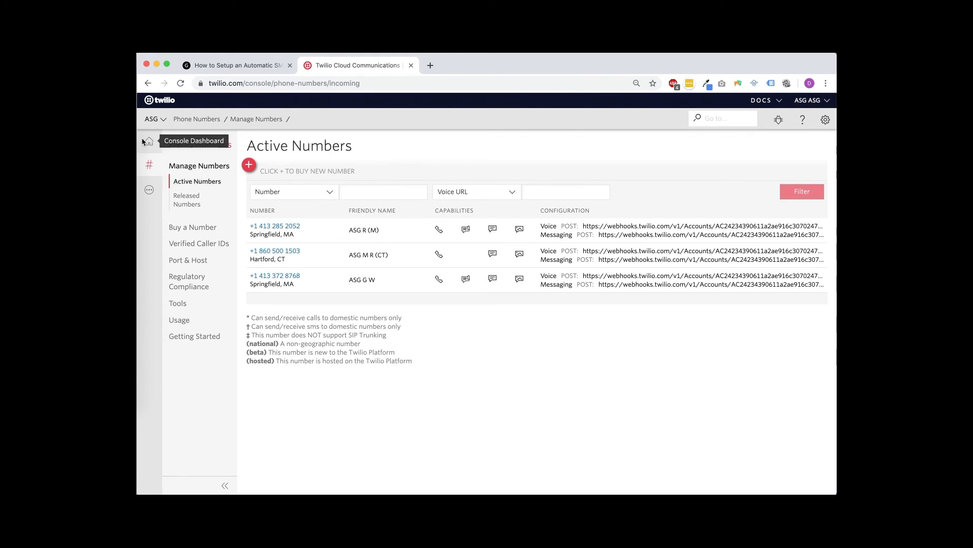
click(152, 147)
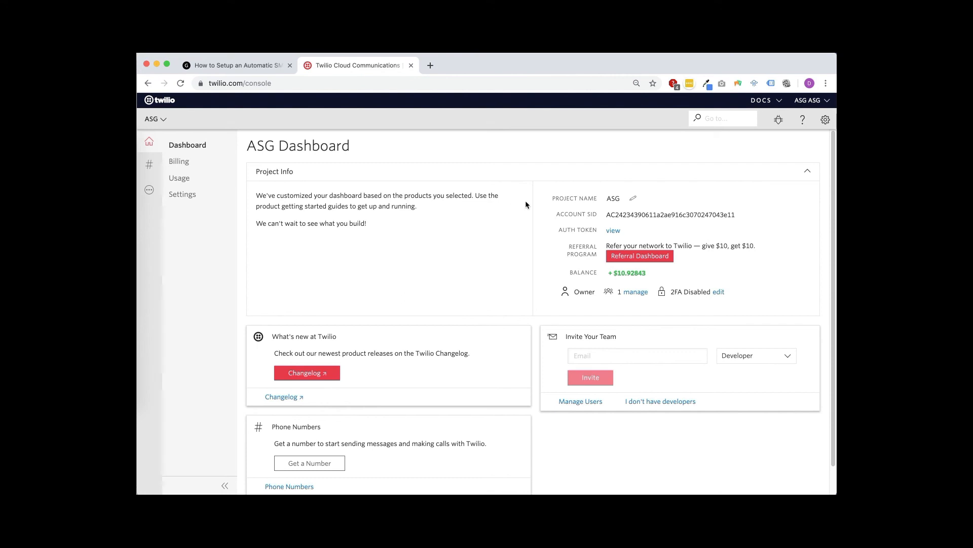
- Open the project's general settings and locate the live API credentials
click(825, 120)
click(783, 140)
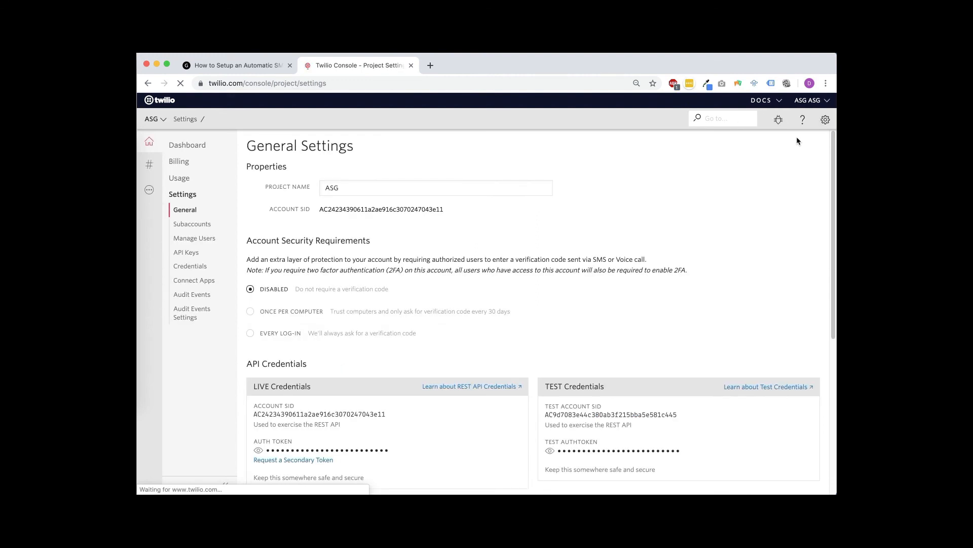
scroll(451, 186, down, 1)
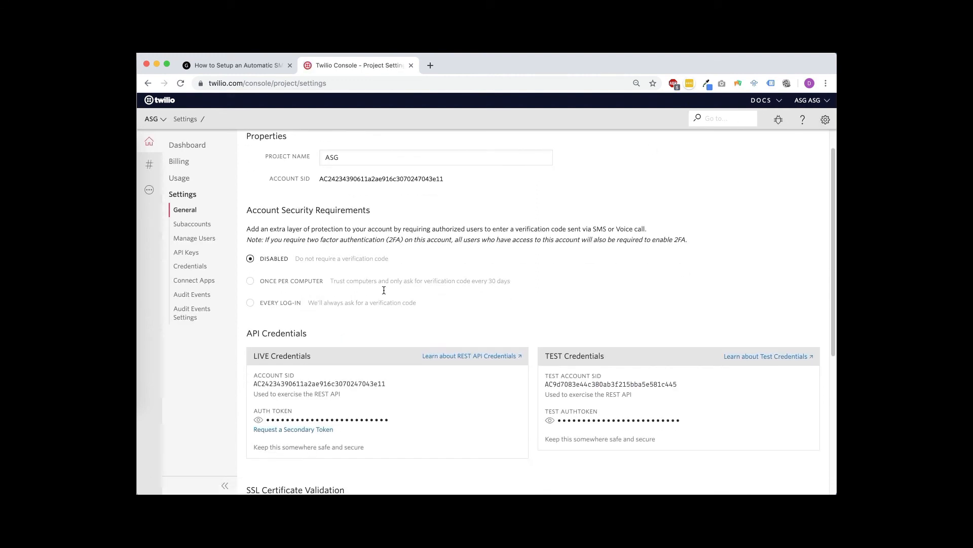
scroll(427, 248, down, 3)
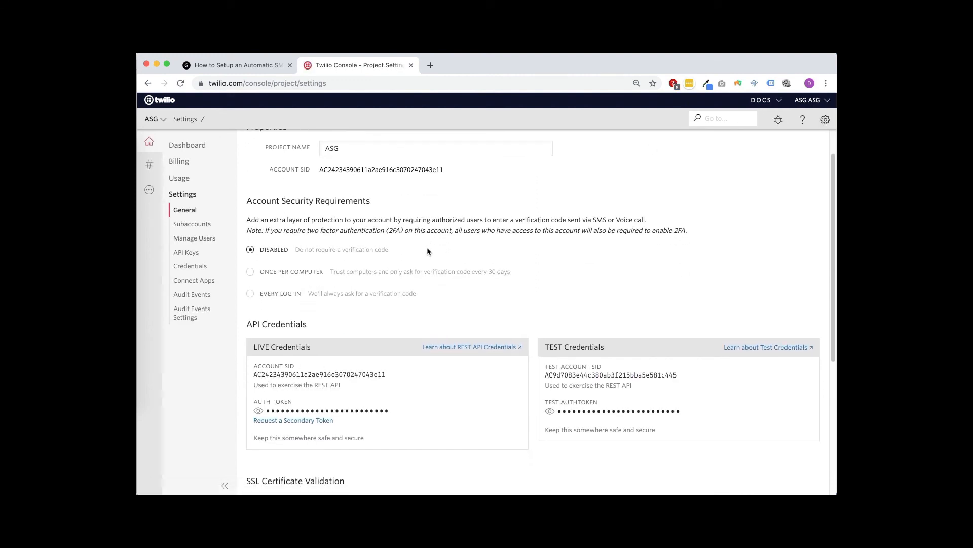
scroll(427, 251, down, 3)
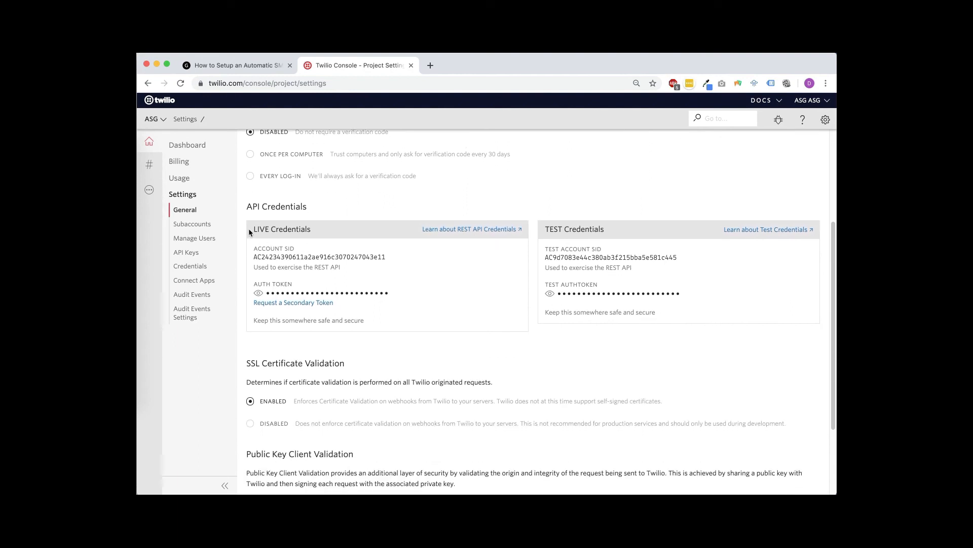
- Copy the live Account SID under API Credentials and point out the Auth Token field
drag(251, 229, 309, 226)
click(363, 217)
double_click(337, 257)
key(super+c)
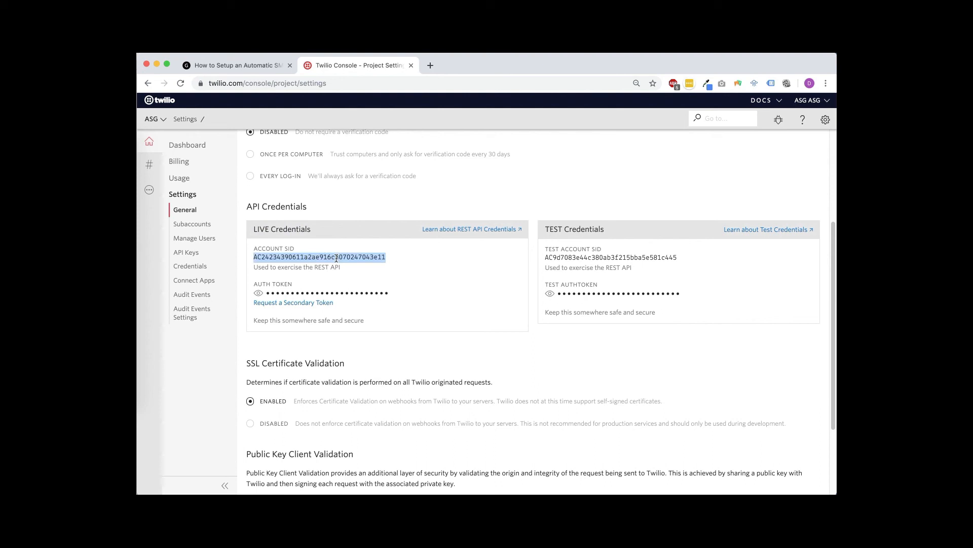
click(452, 257)
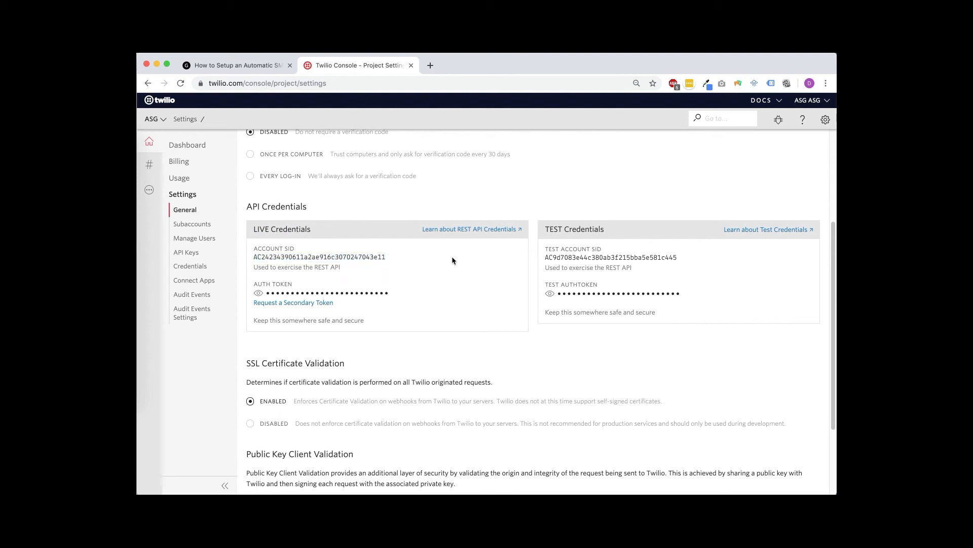
double_click(278, 283)
click(332, 278)
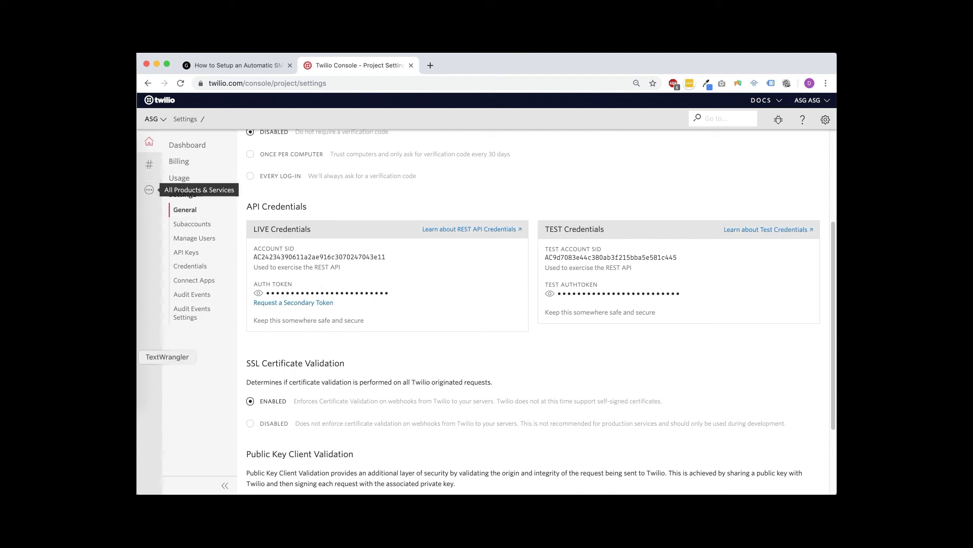
- Copy the live Account SID again and paste it on a new line below the message text in the untitled TextWrangler document
click(129, 356)
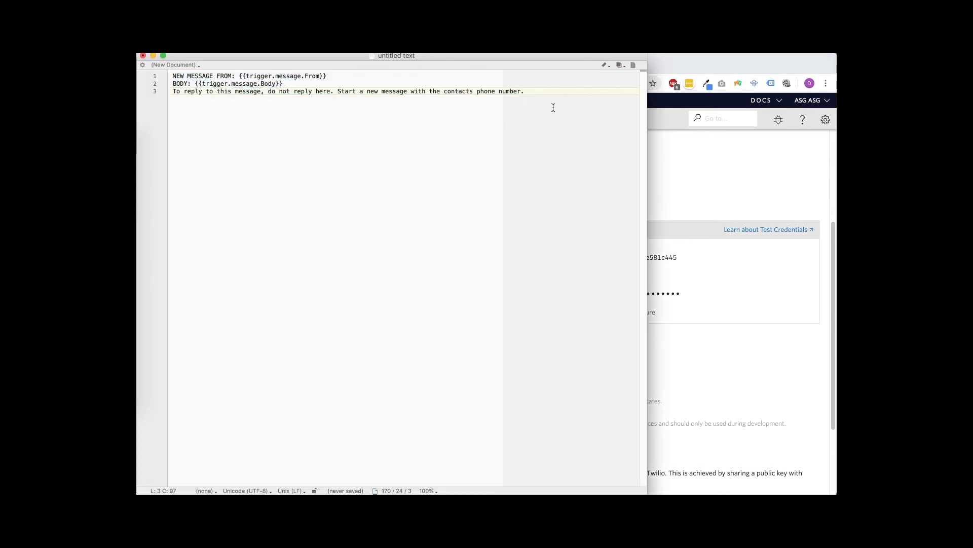
click(747, 178)
double_click(271, 256)
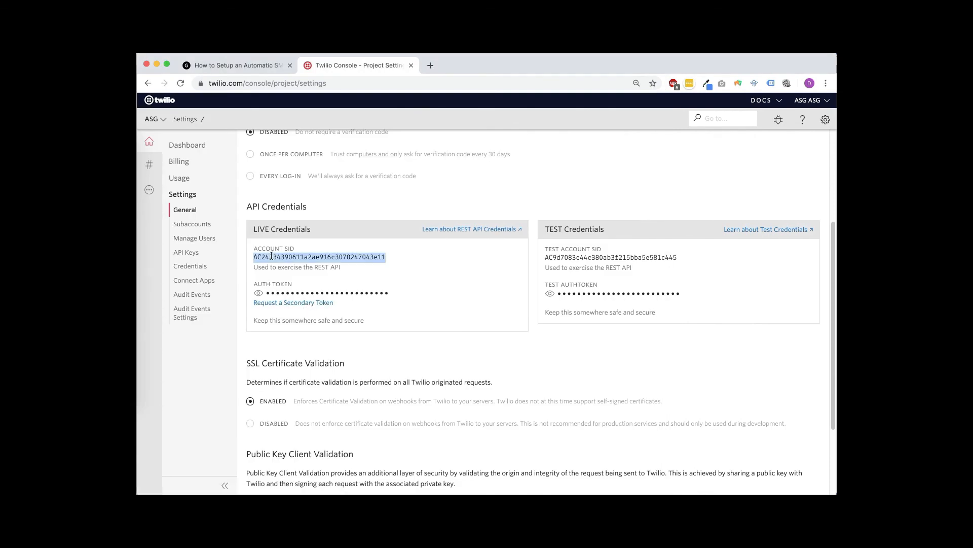
click(129, 356)
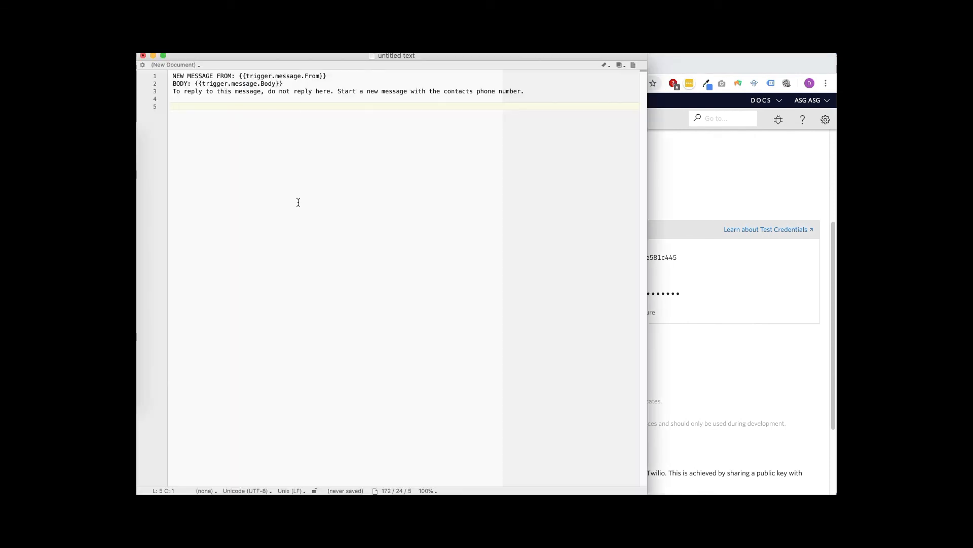
key(super+v)
key(Return)
- Switch back to the Twilio console in the browser and open the project dashboard
click(700, 153)
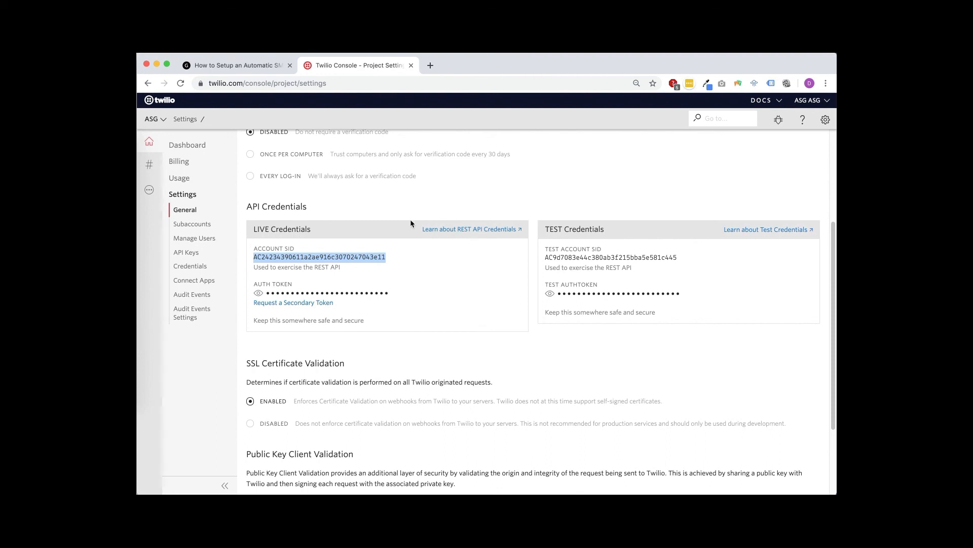
click(186, 145)
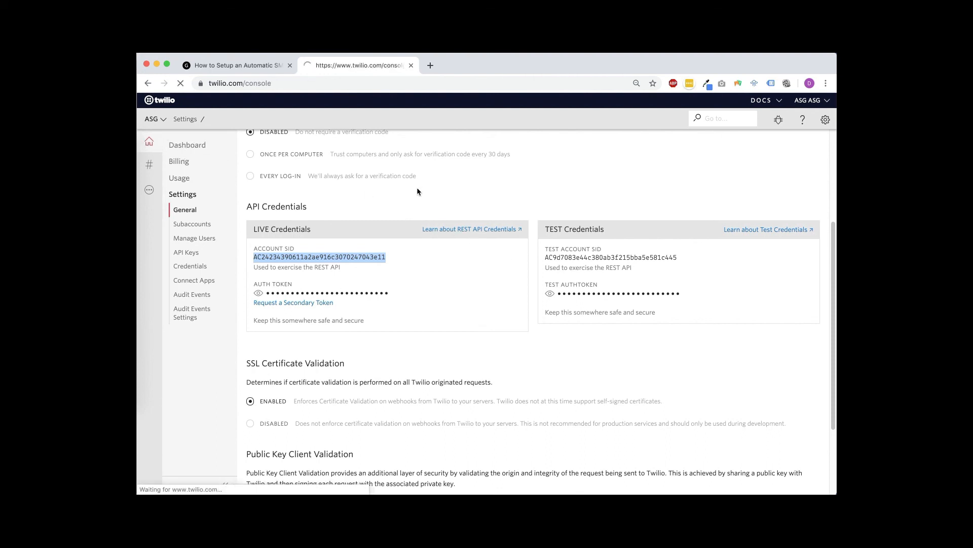